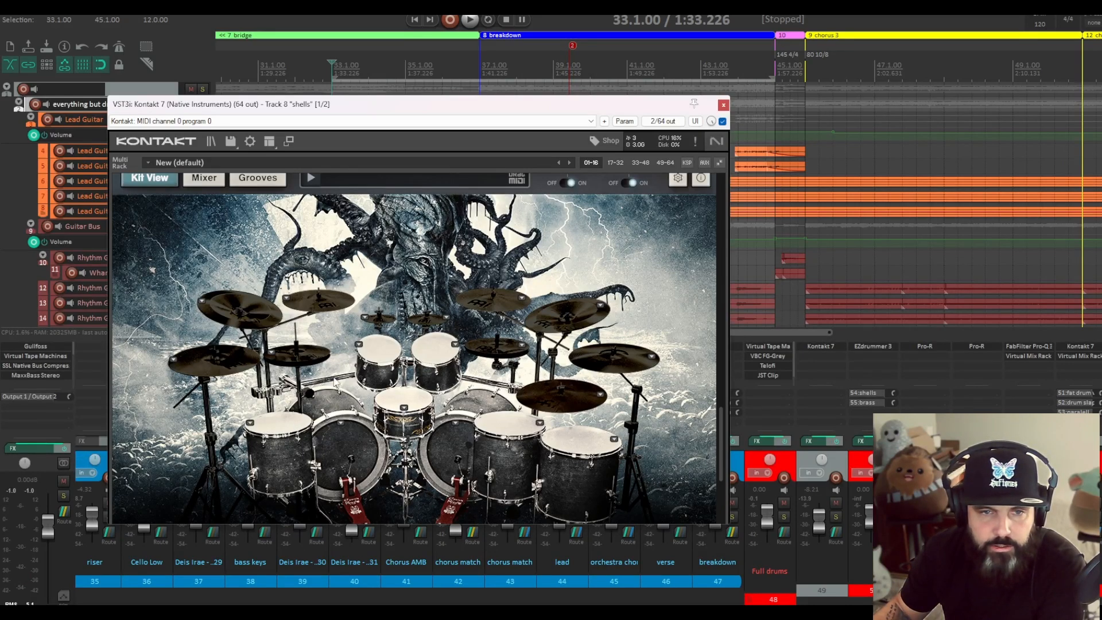
- Audition the rack toms, floor toms and Tom FX drum, and examine the Tom FX drum's options
click(385, 350)
click(385, 350)
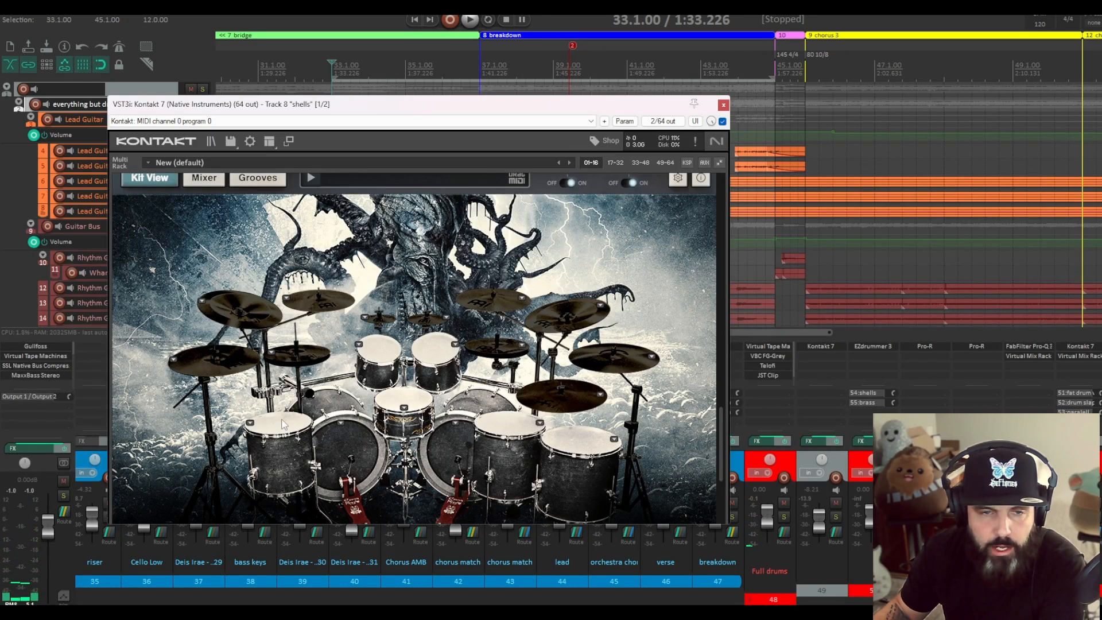
click(250, 424)
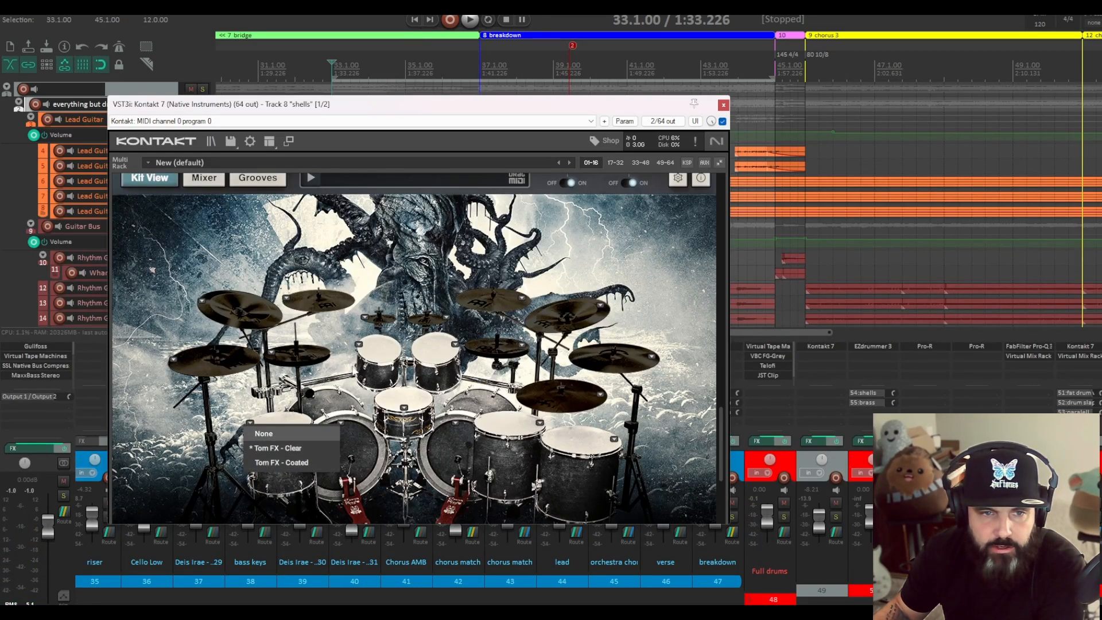
click(285, 418)
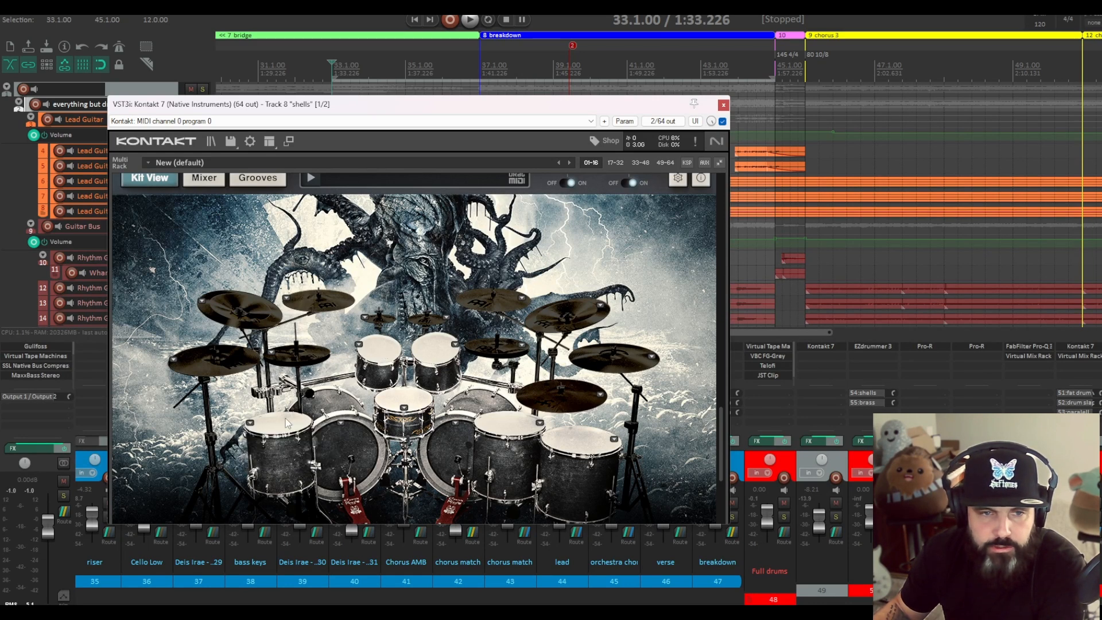
click(370, 353)
click(357, 346)
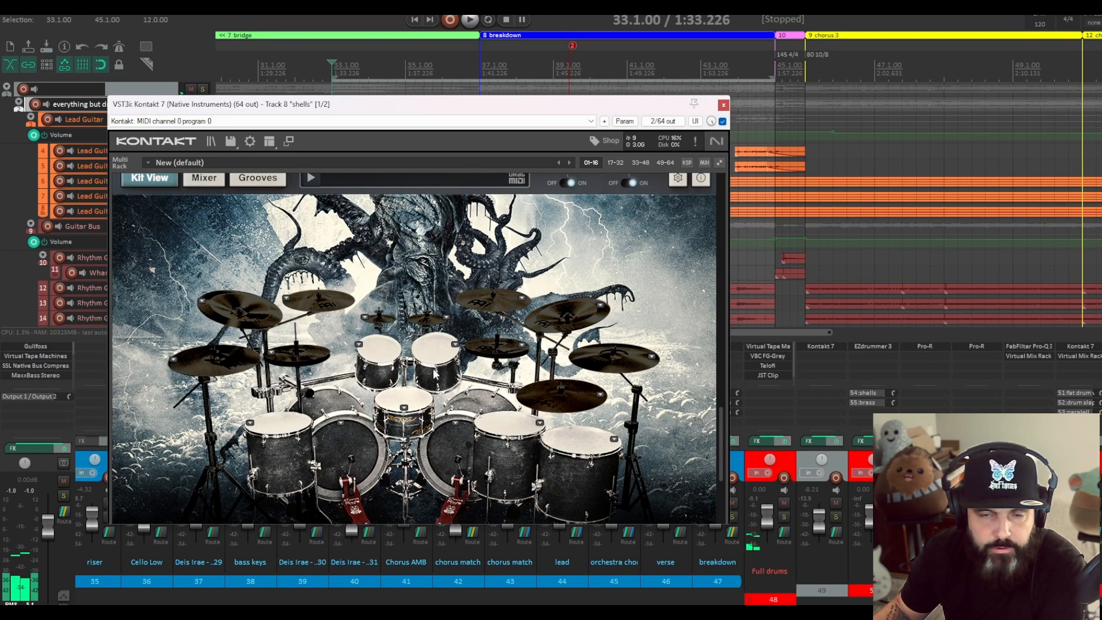
click(504, 419)
click(503, 423)
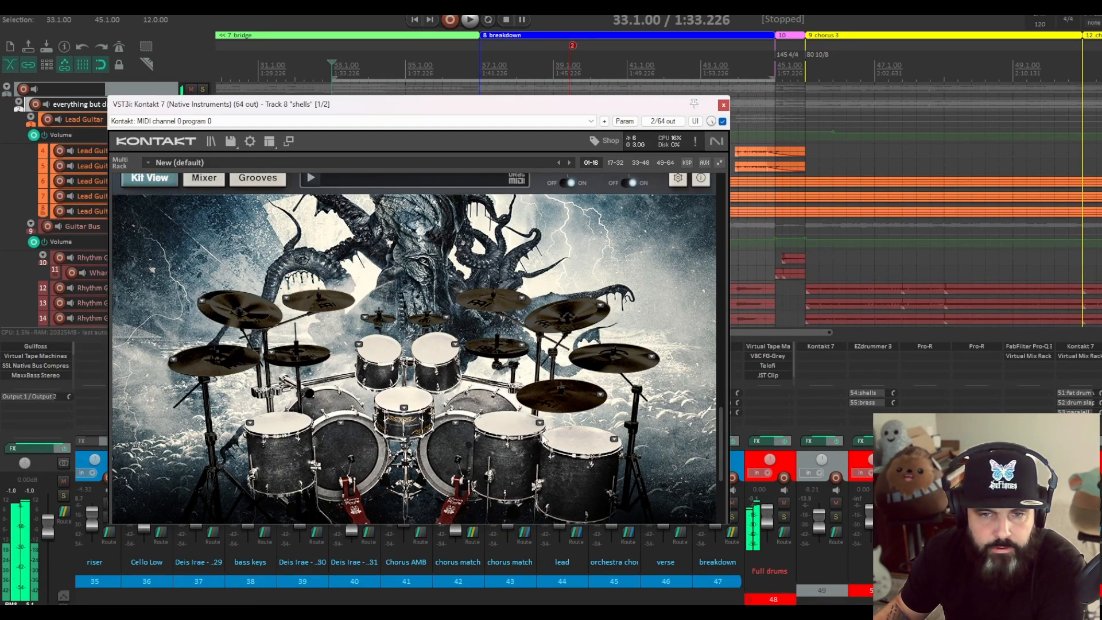
click(564, 444)
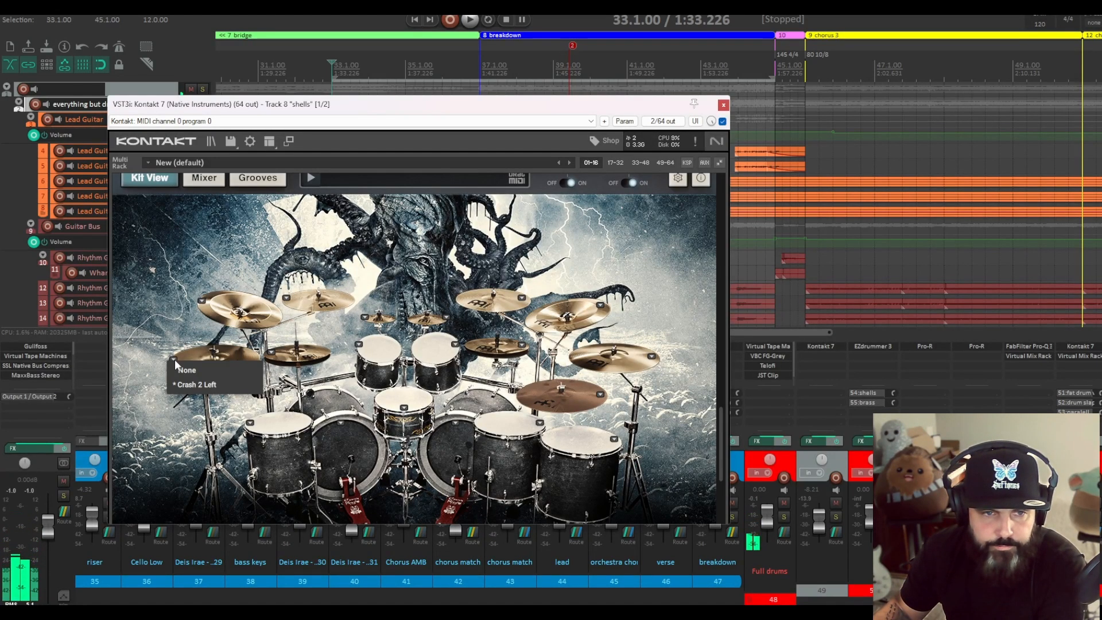
- Examine the options of the China Left and Crash 1 Left cymbals and audition both
click(201, 307)
click(201, 302)
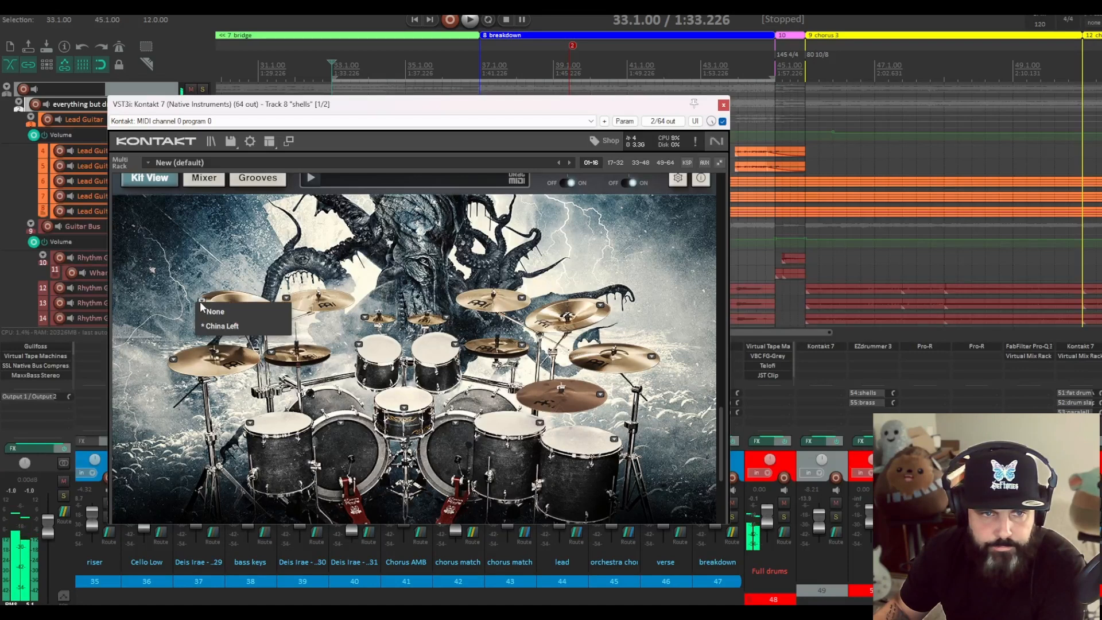
click(305, 298)
click(284, 298)
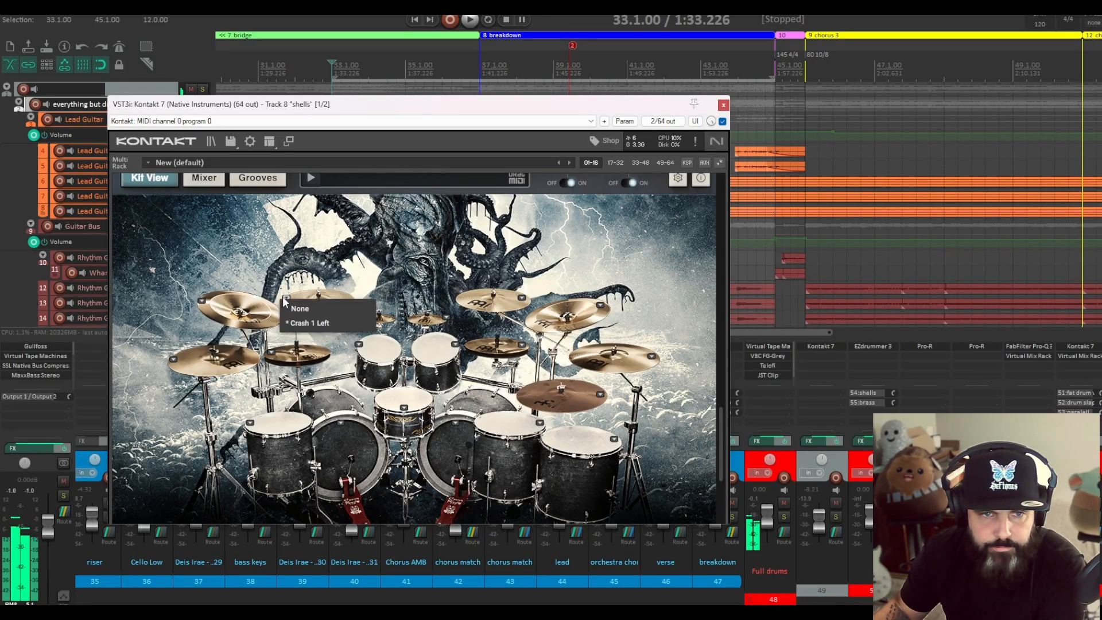
click(309, 298)
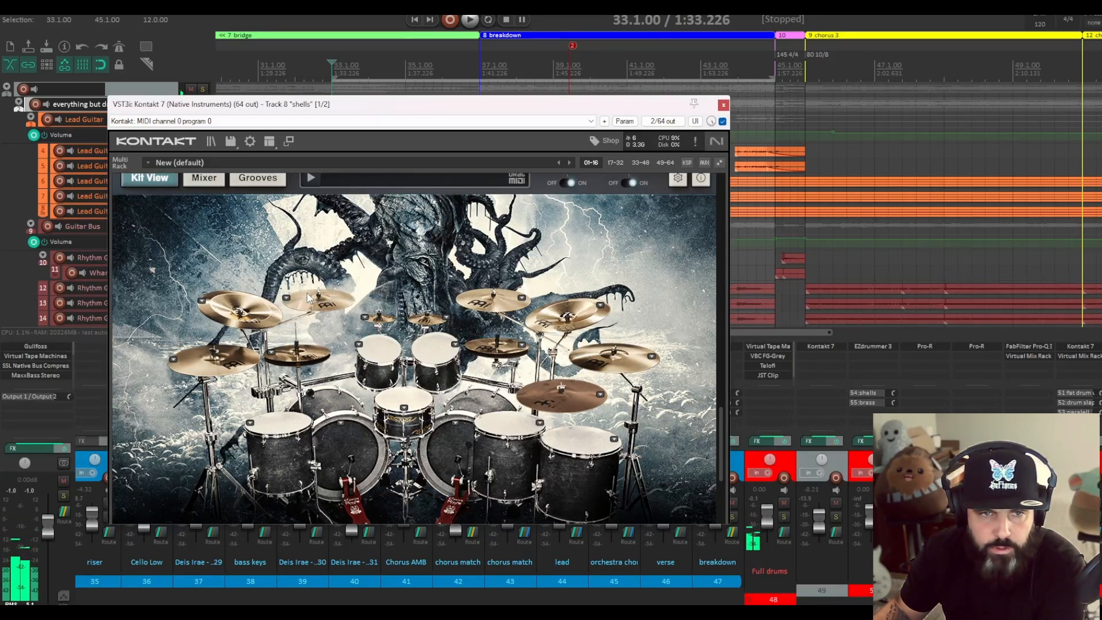
- Audition the two small cymbals above the rack toms and the crash beside them
click(366, 317)
click(377, 315)
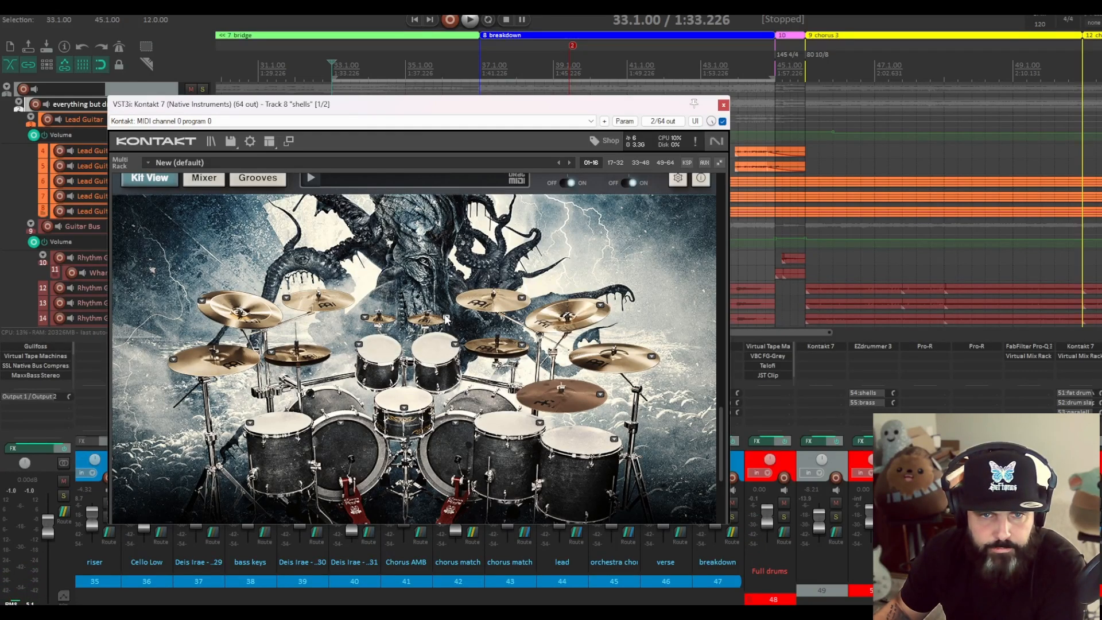
click(446, 318)
click(457, 317)
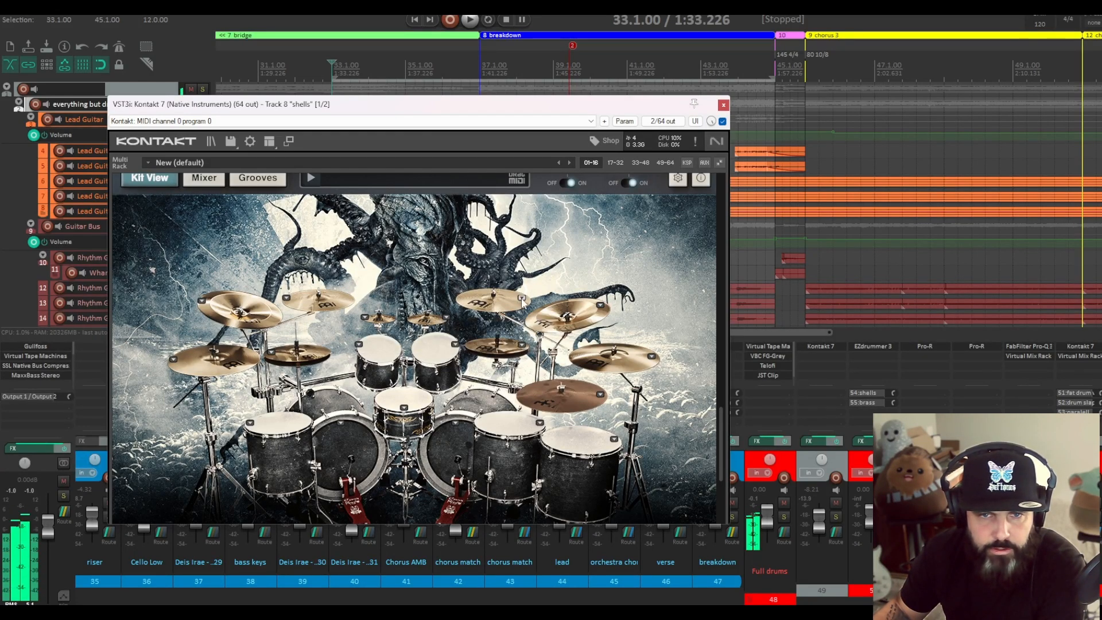
click(522, 298)
click(507, 309)
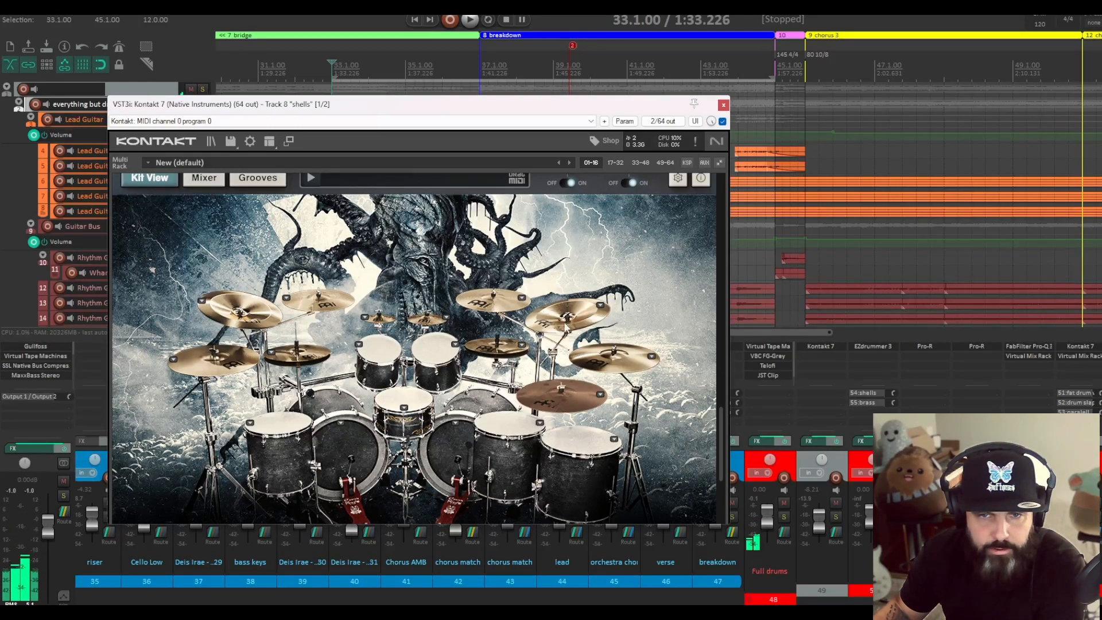
- Examine the options of the right-hand china, Crash 2 Right and Ride cymbals and audition them
click(601, 305)
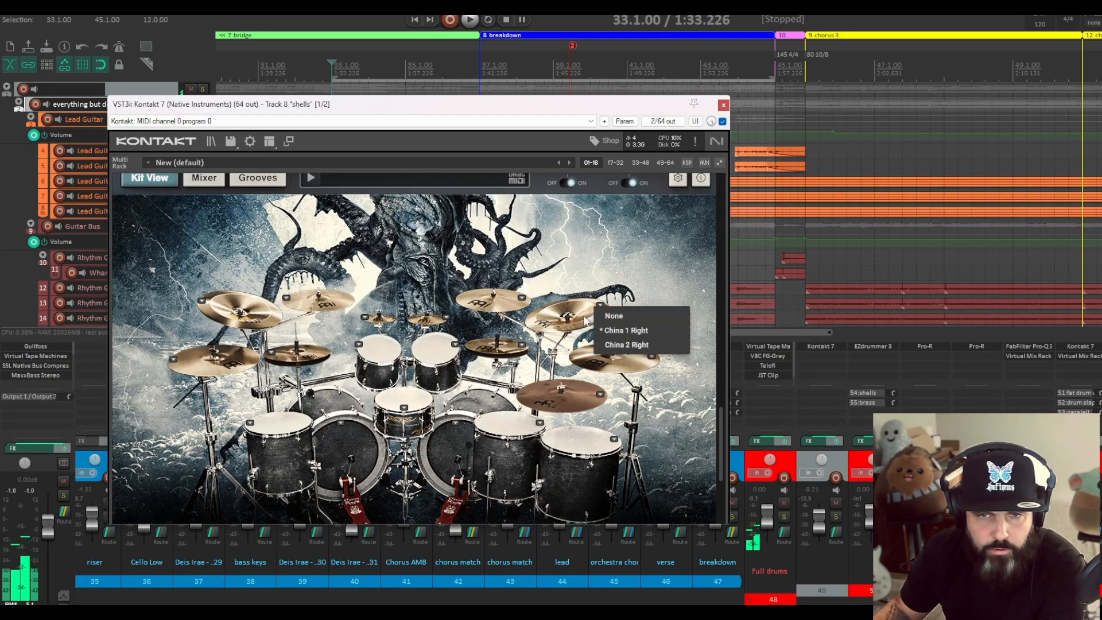
click(586, 319)
click(652, 356)
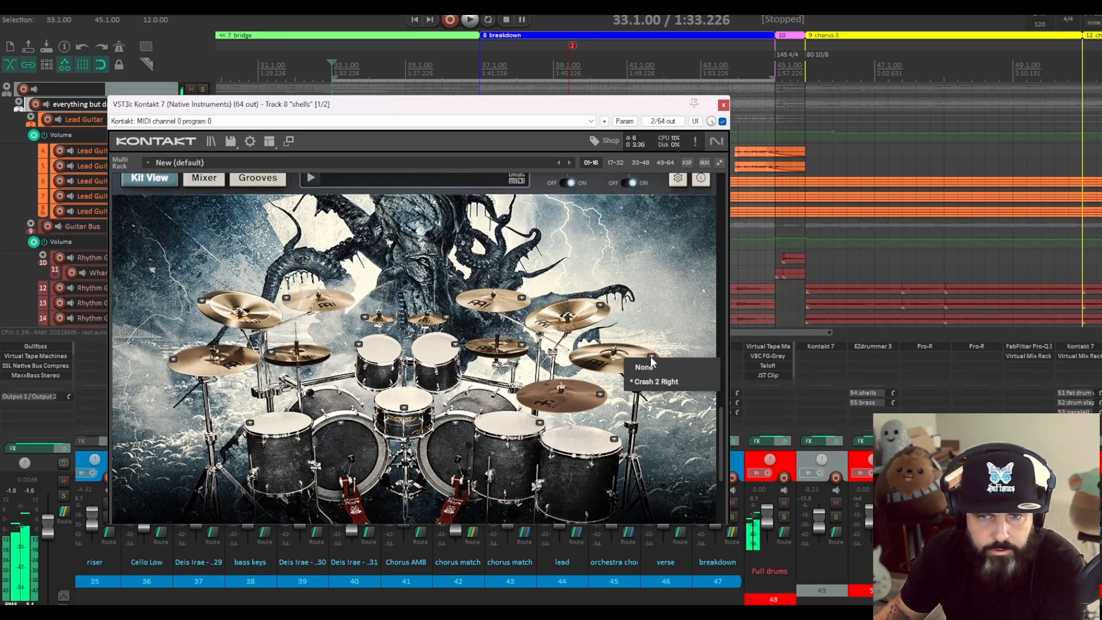
click(612, 367)
click(600, 306)
click(593, 323)
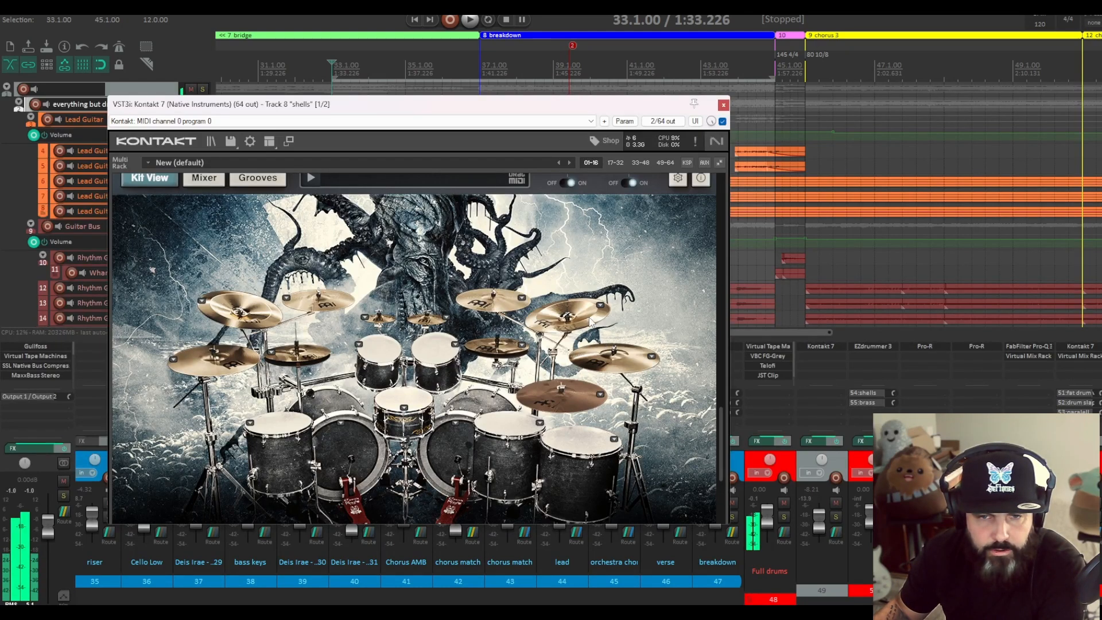
click(600, 396)
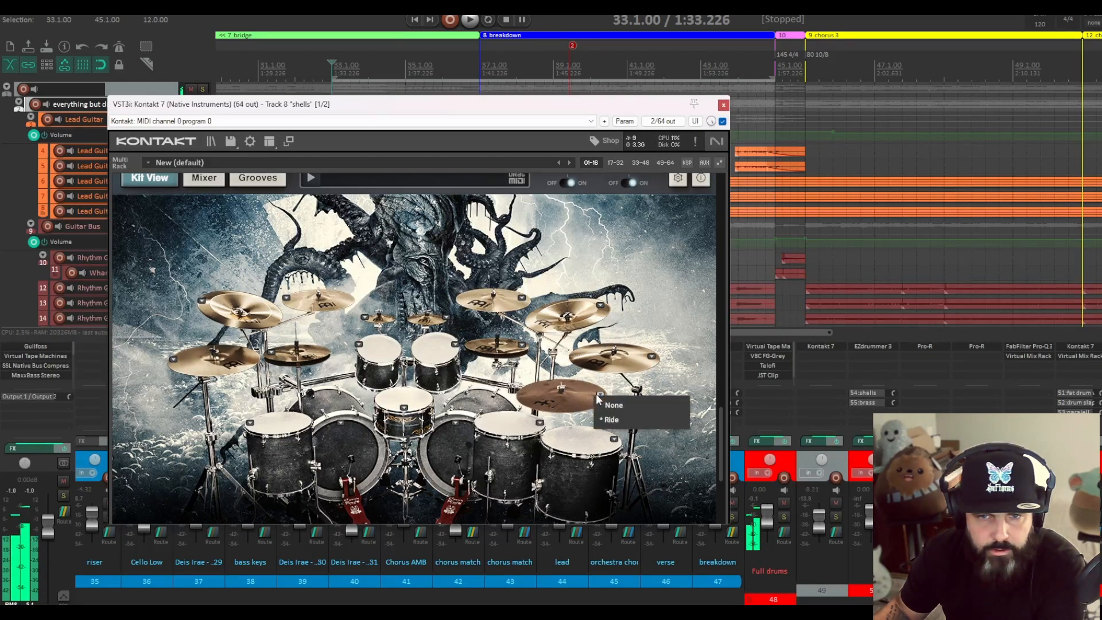
click(545, 394)
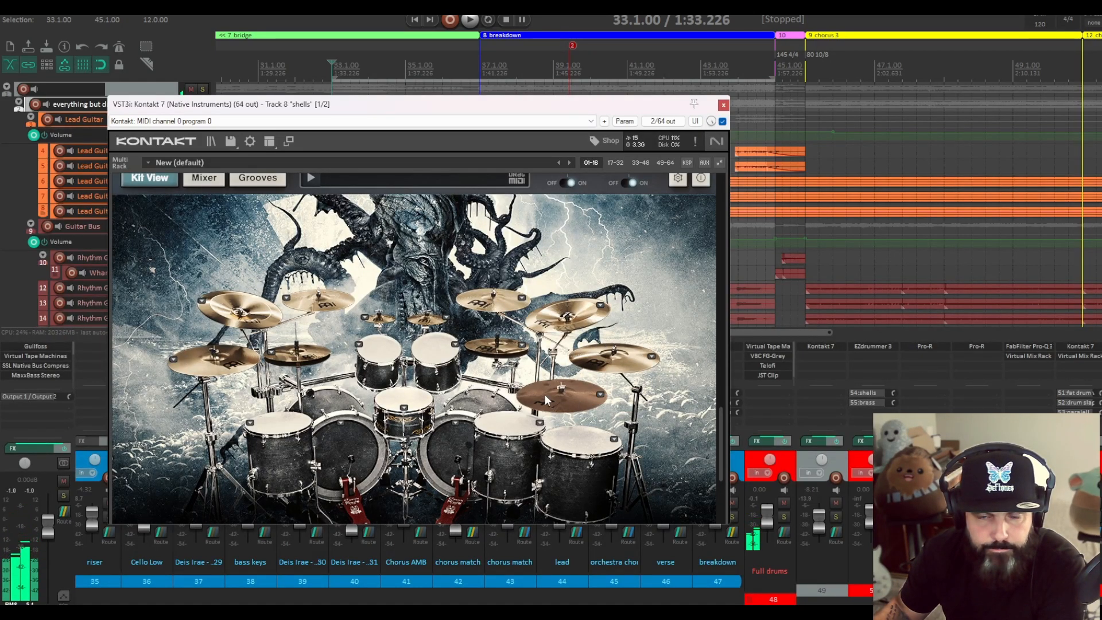
click(556, 392)
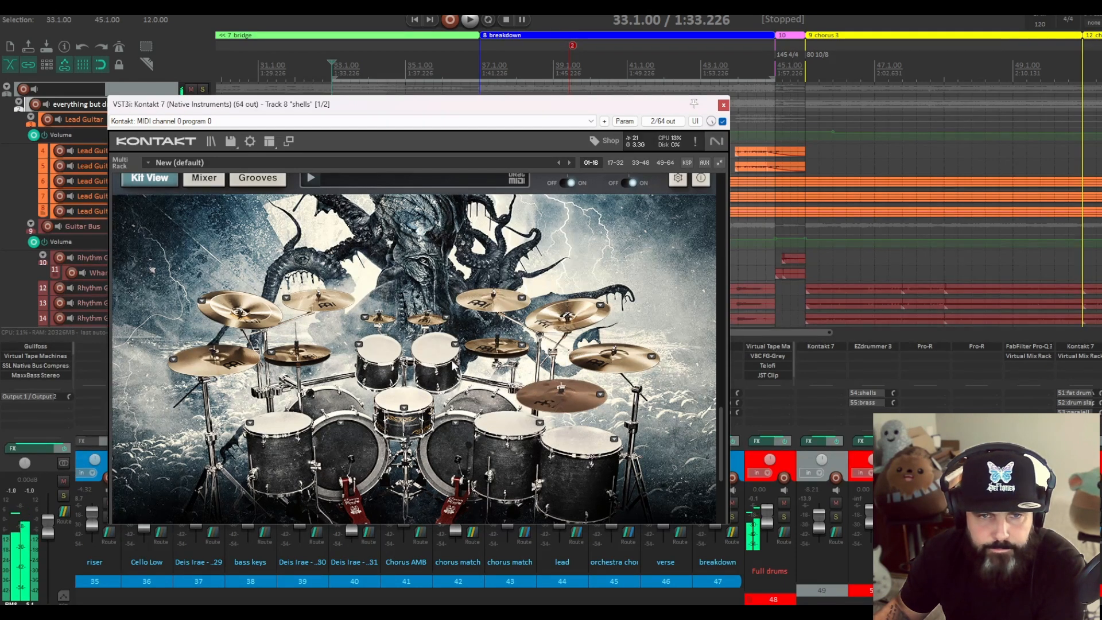
- Audition the Kenny Beauty snare against the Ultra Class snare and leave Kenny Beauty loaded
click(418, 390)
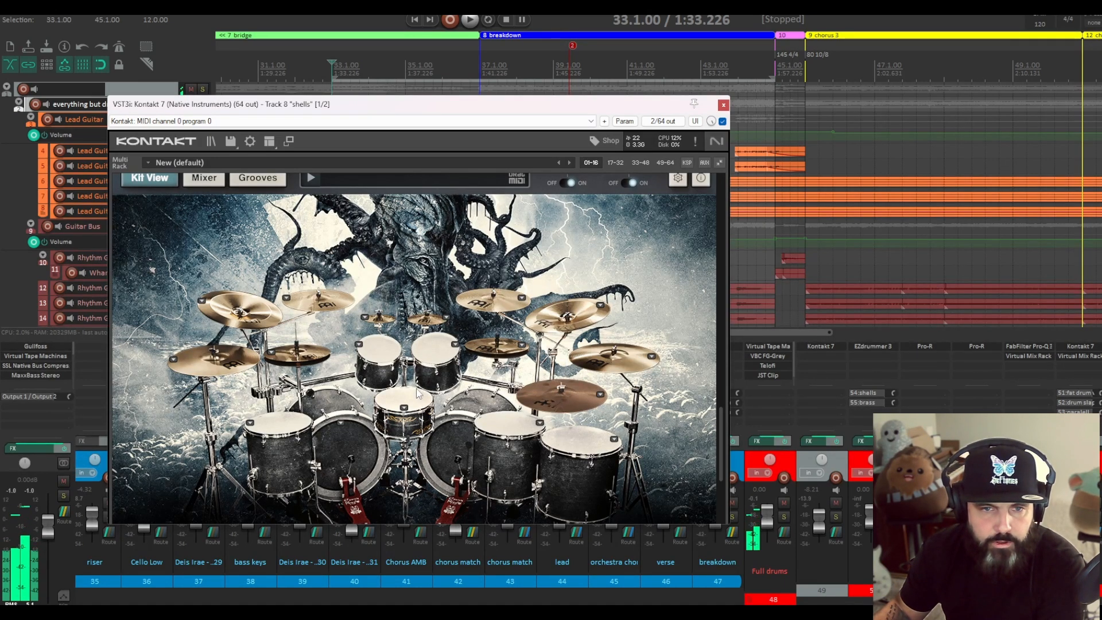
click(416, 404)
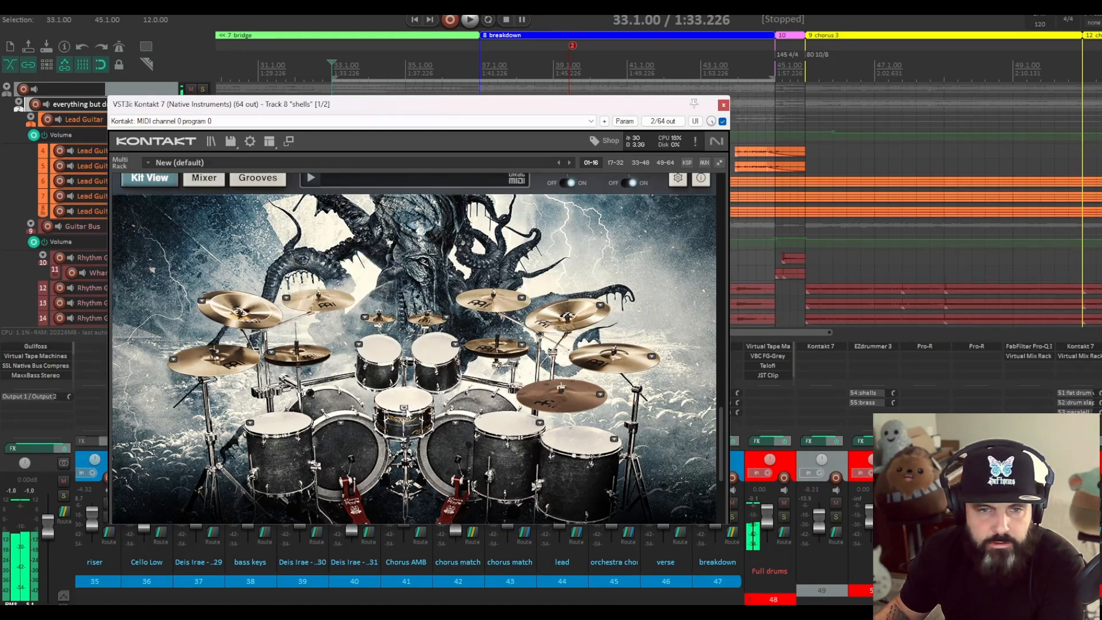
click(405, 409)
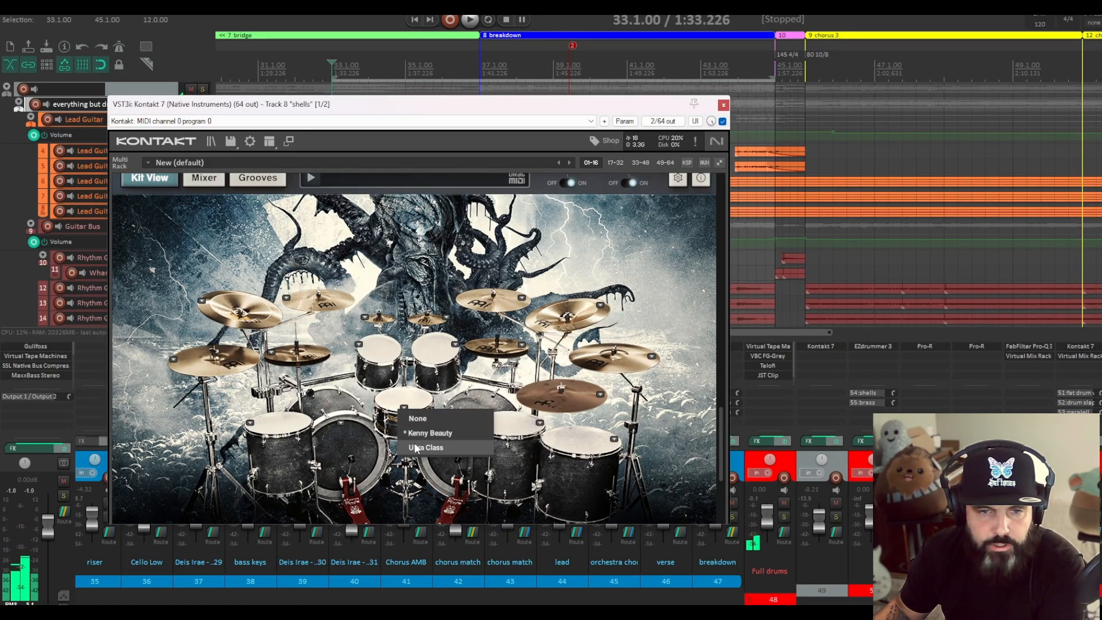
click(425, 448)
click(411, 425)
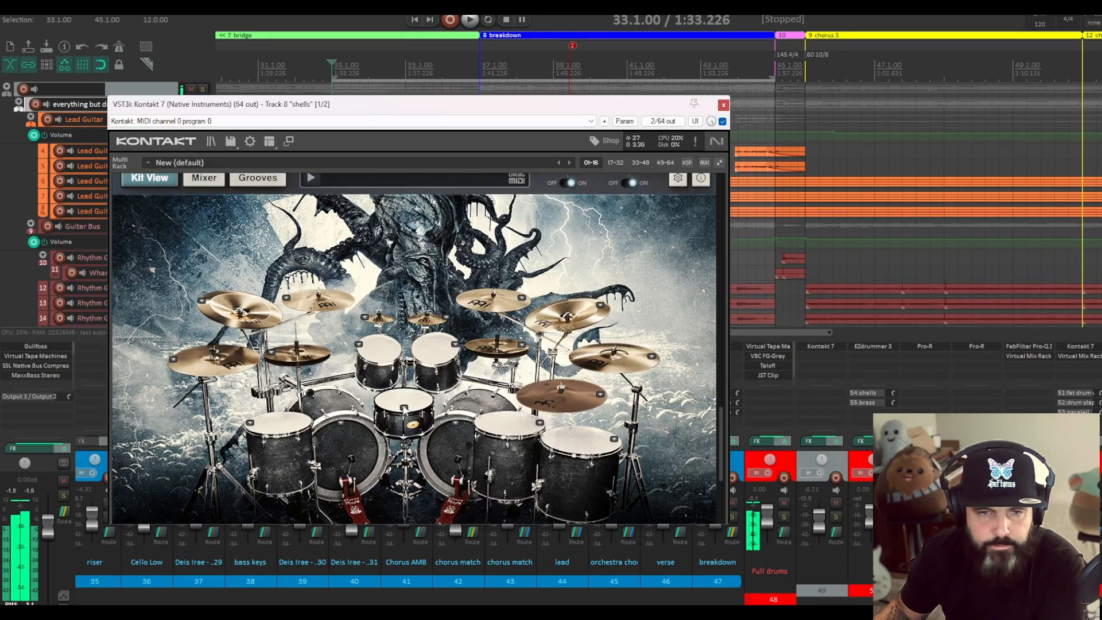
click(405, 408)
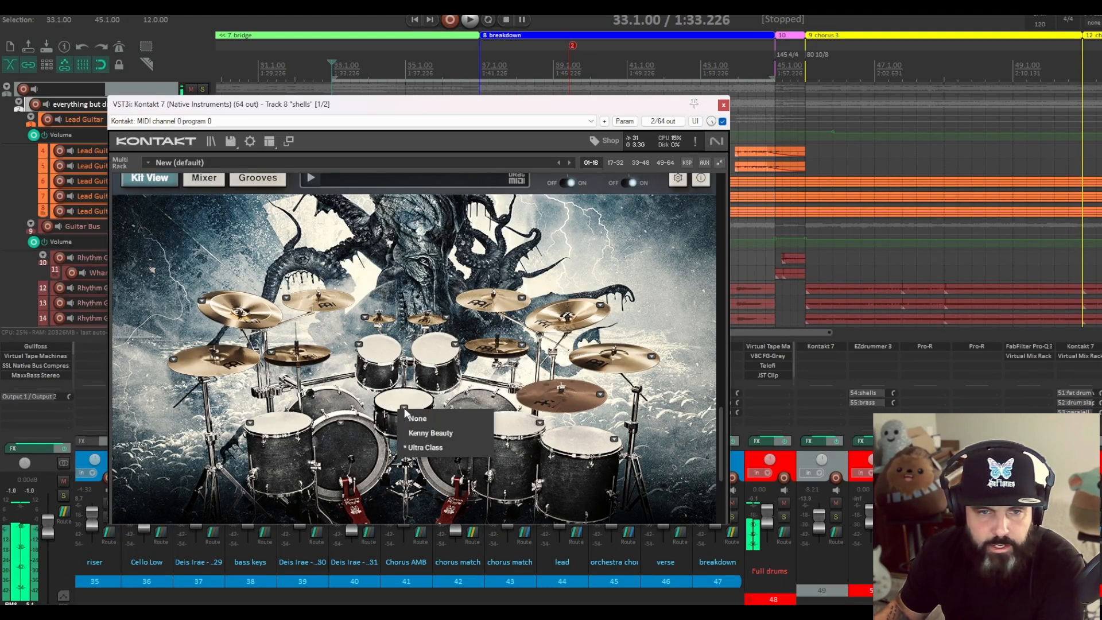
click(428, 434)
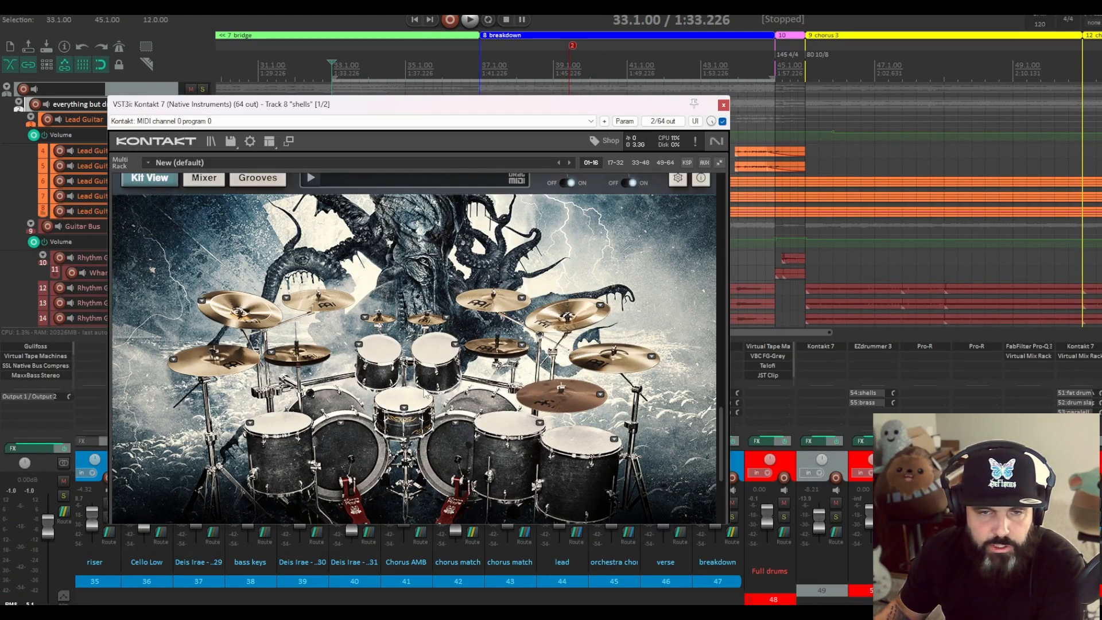
- Examine the hi-hat's options and audition the hi-hat
click(272, 350)
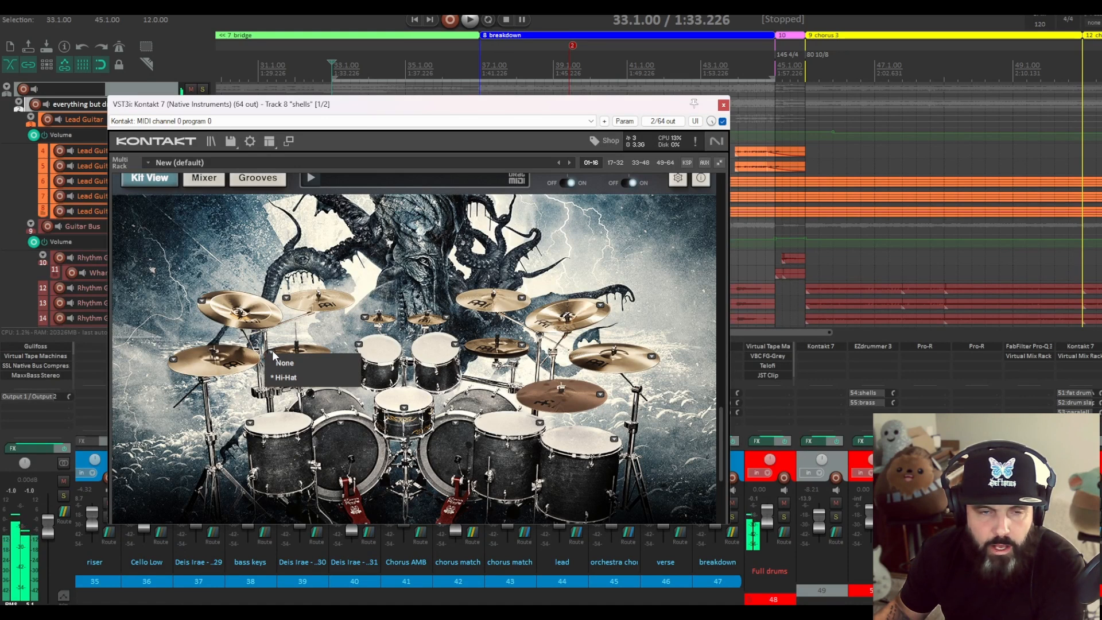
click(306, 349)
- Open the drum mixer and examine the insert effects of the KICK and K. SUB channels
click(204, 179)
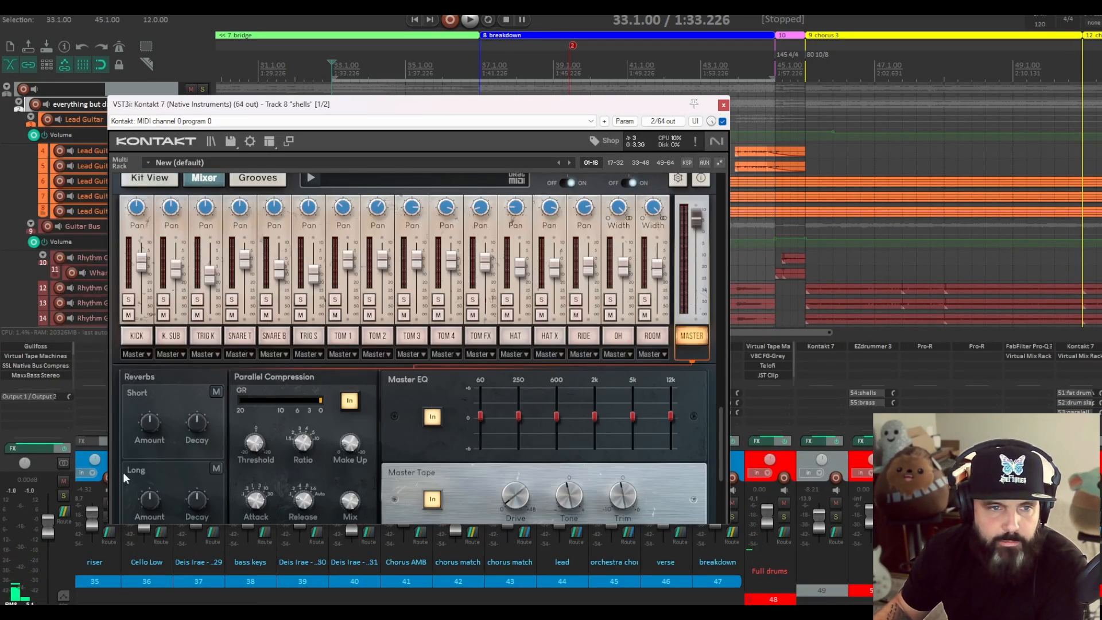
scroll(369, 422, down, 1)
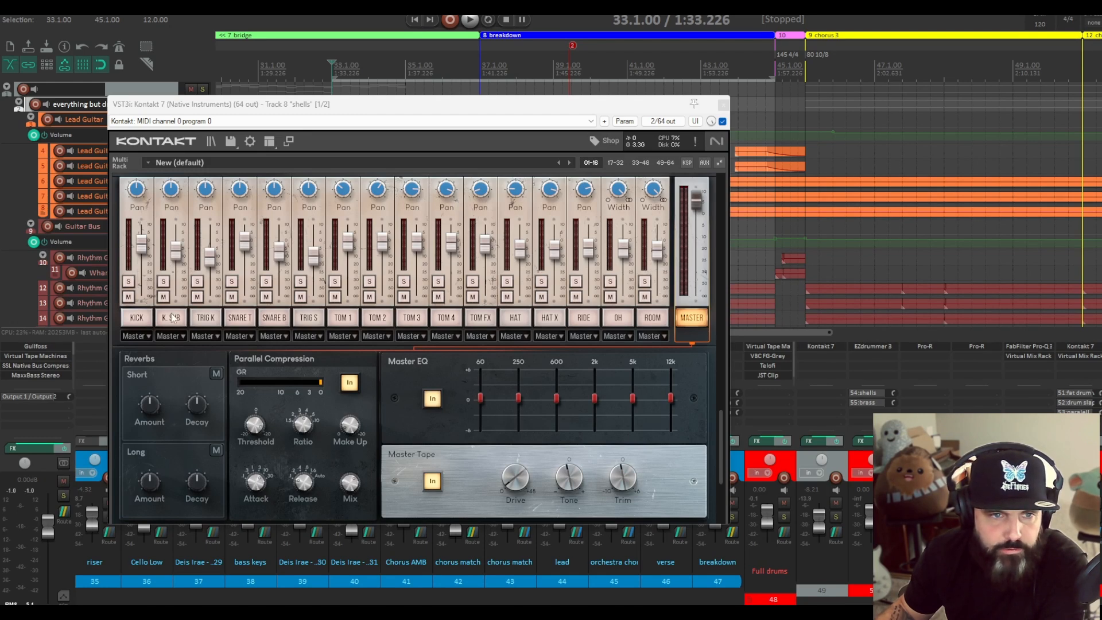
click(128, 317)
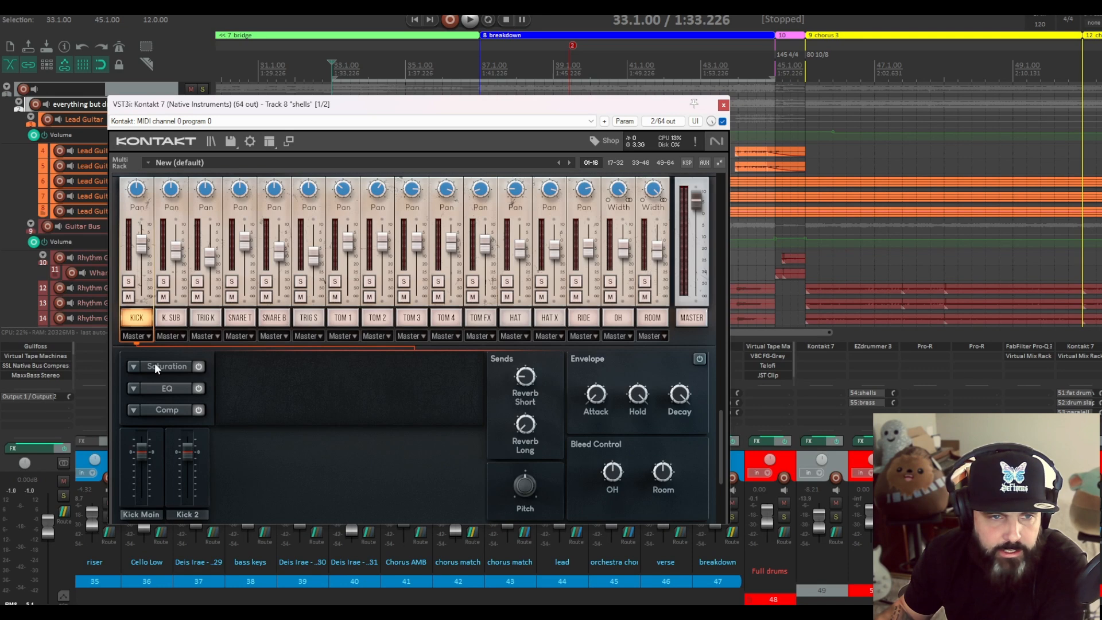
click(133, 366)
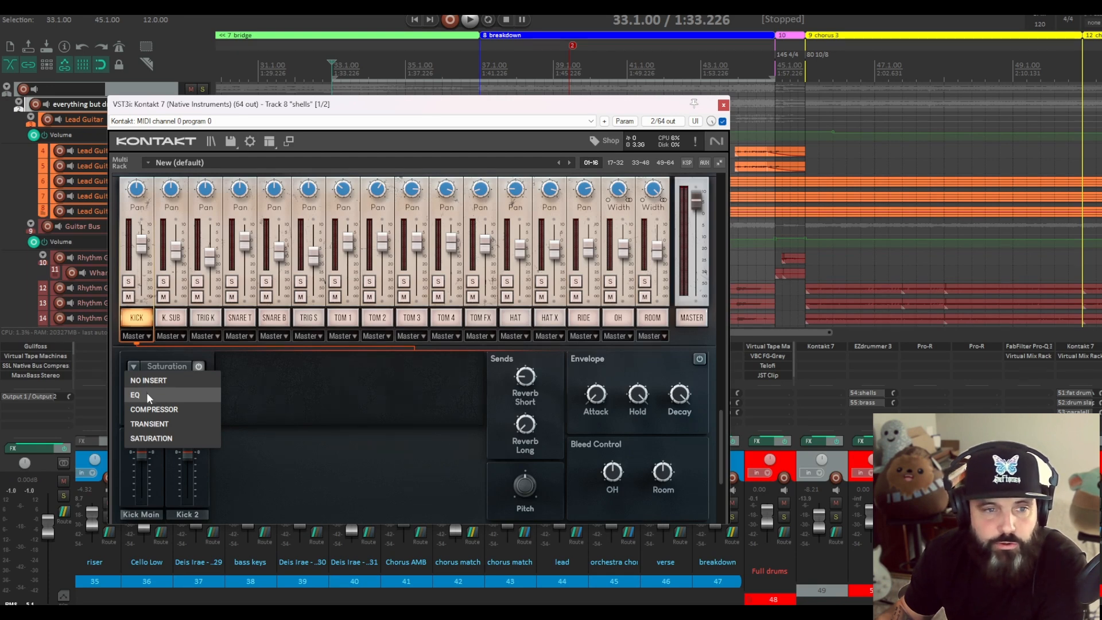
click(300, 458)
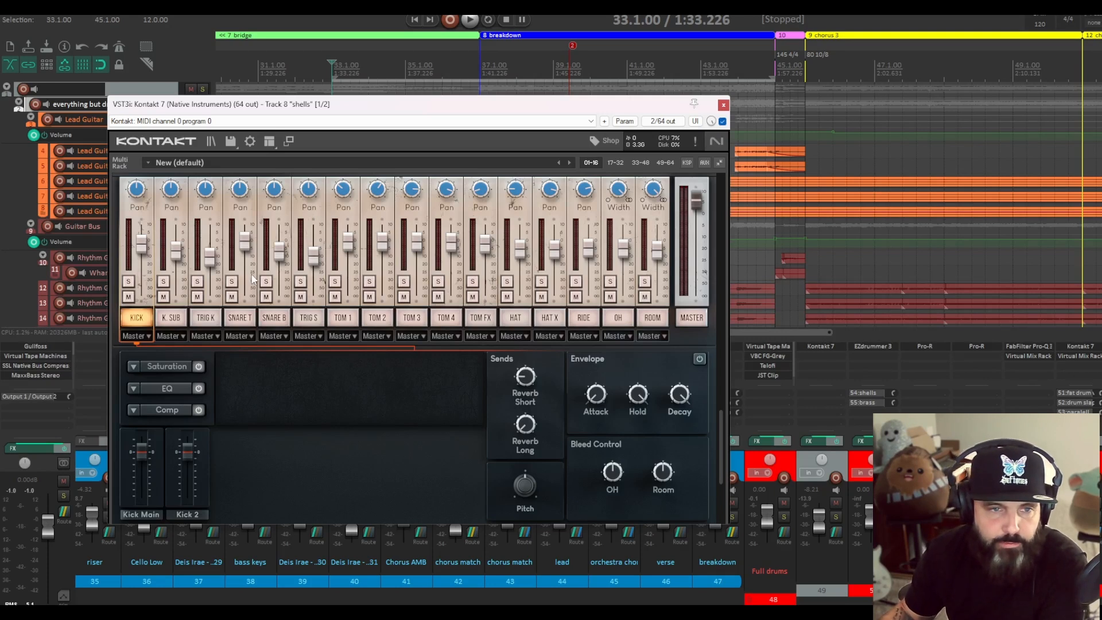
click(171, 319)
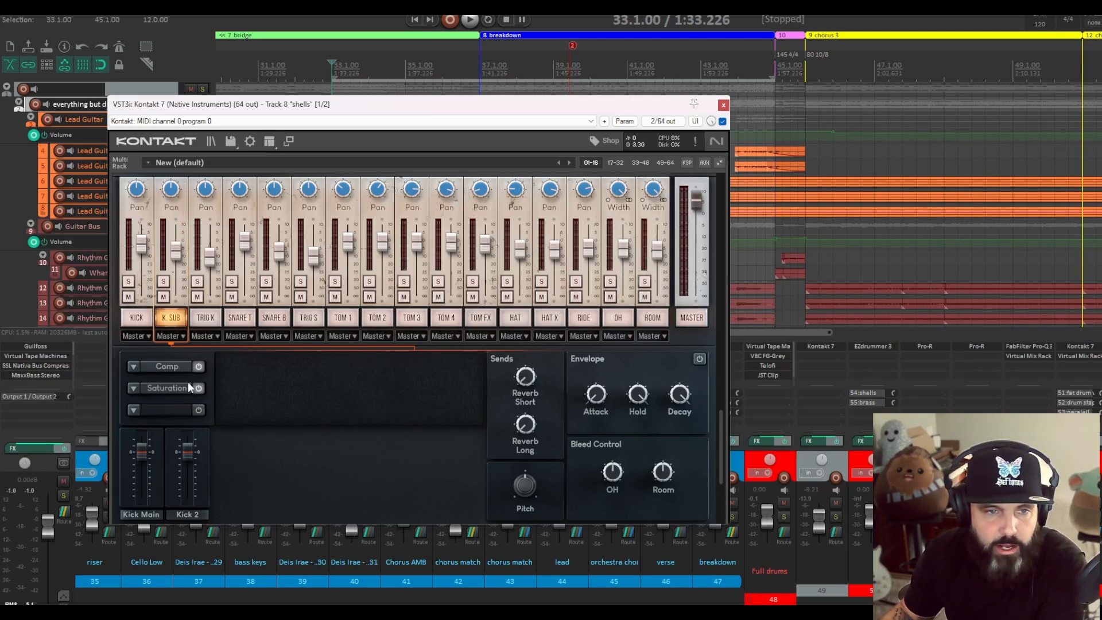
click(138, 318)
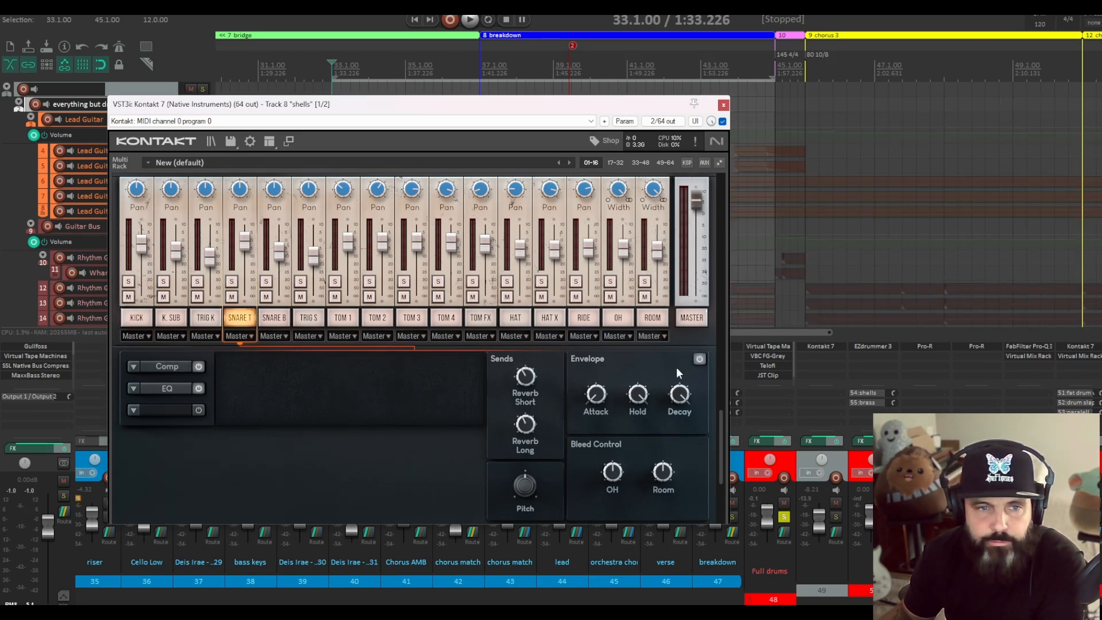
- Play the song's breakdown section and adjust the envelope hold of the SNARE T channel
click(469, 25)
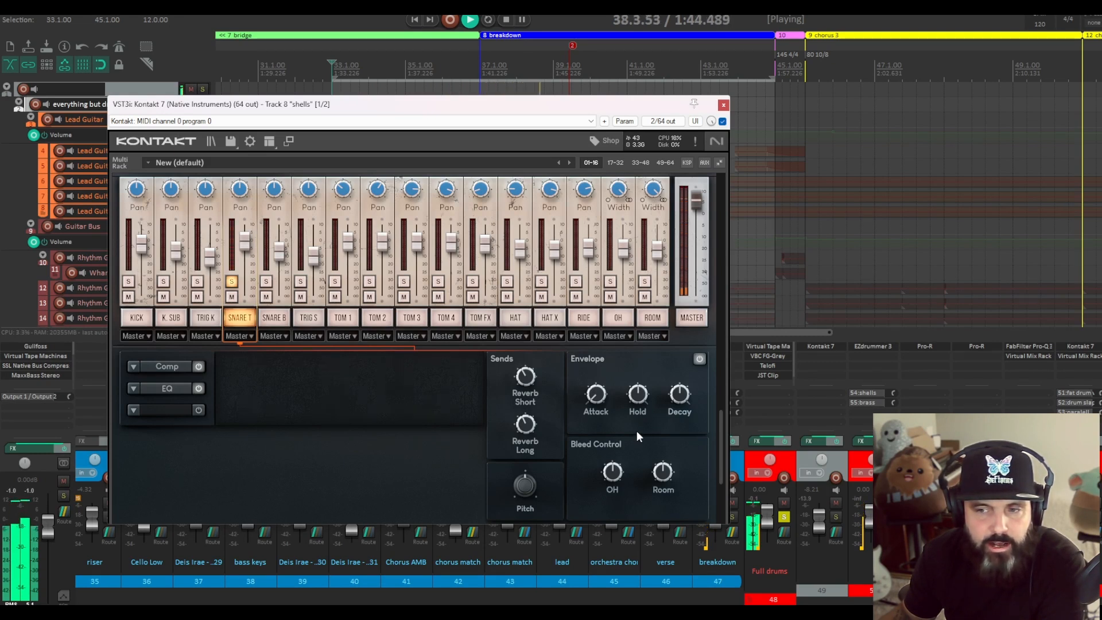
click(888, 517)
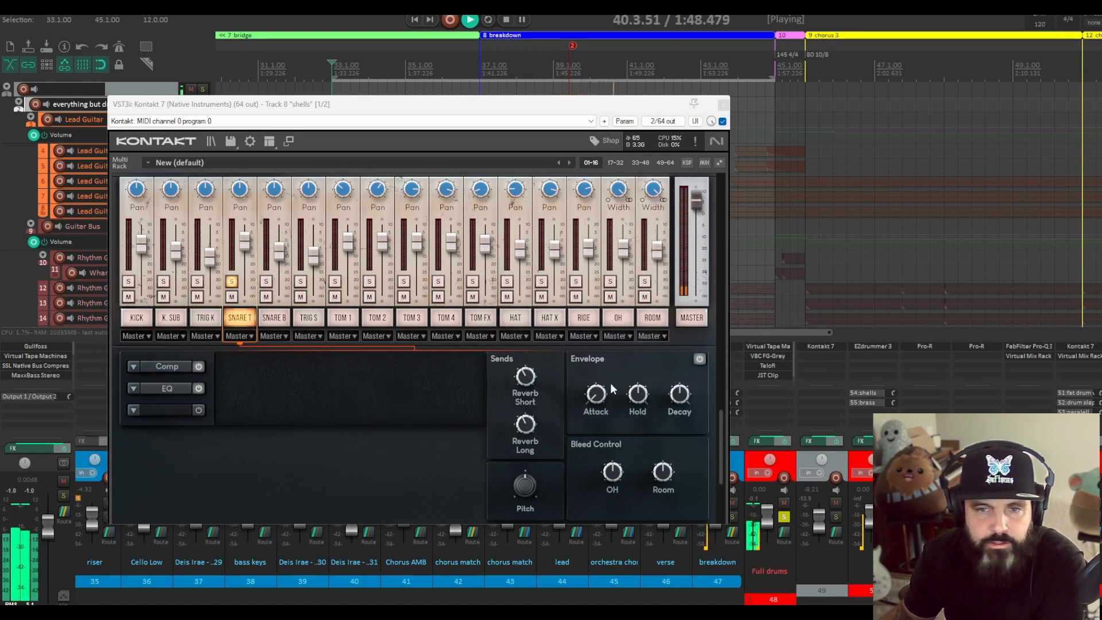
drag(636, 393, 635, 403)
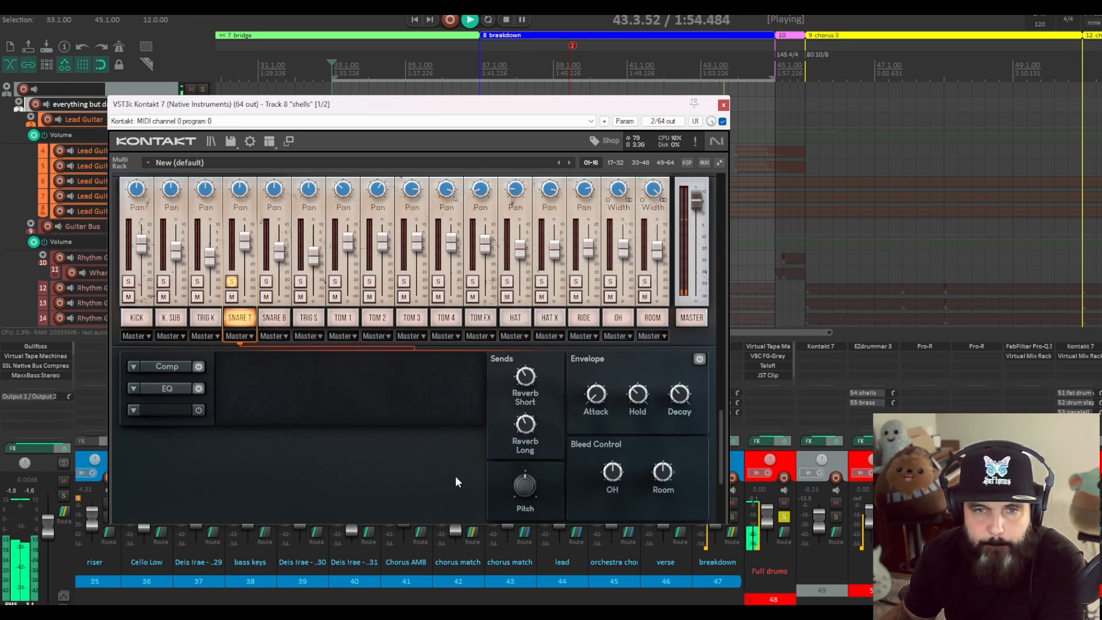
- Raise the SNARE T envelope hold, replay the section, and leave the envelope switched off and the channel unsoloed
drag(644, 398, 639, 362)
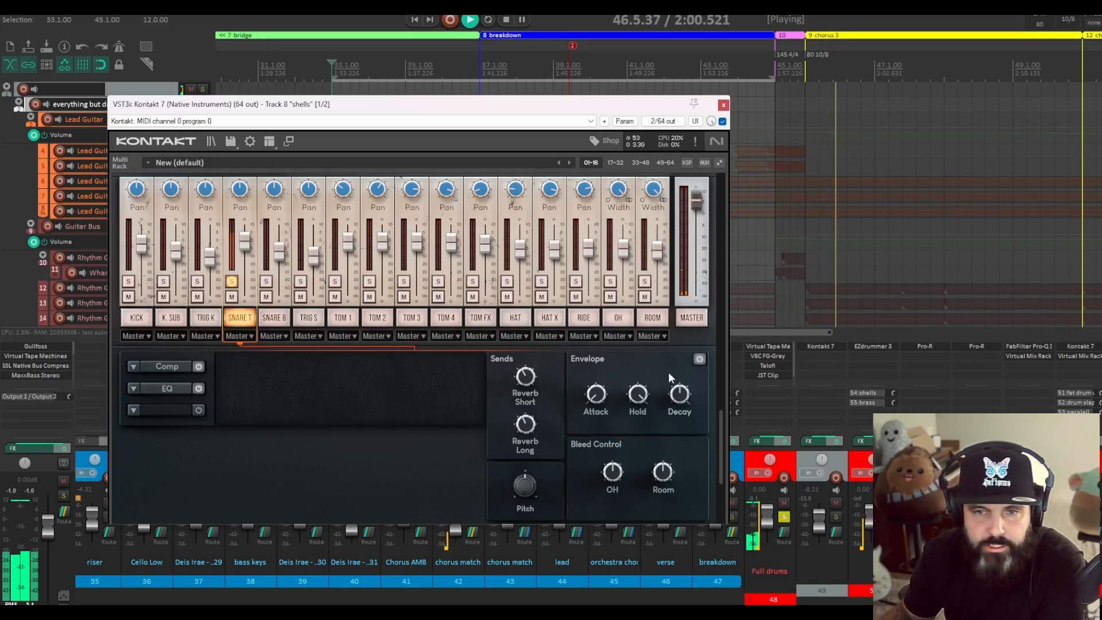
click(340, 70)
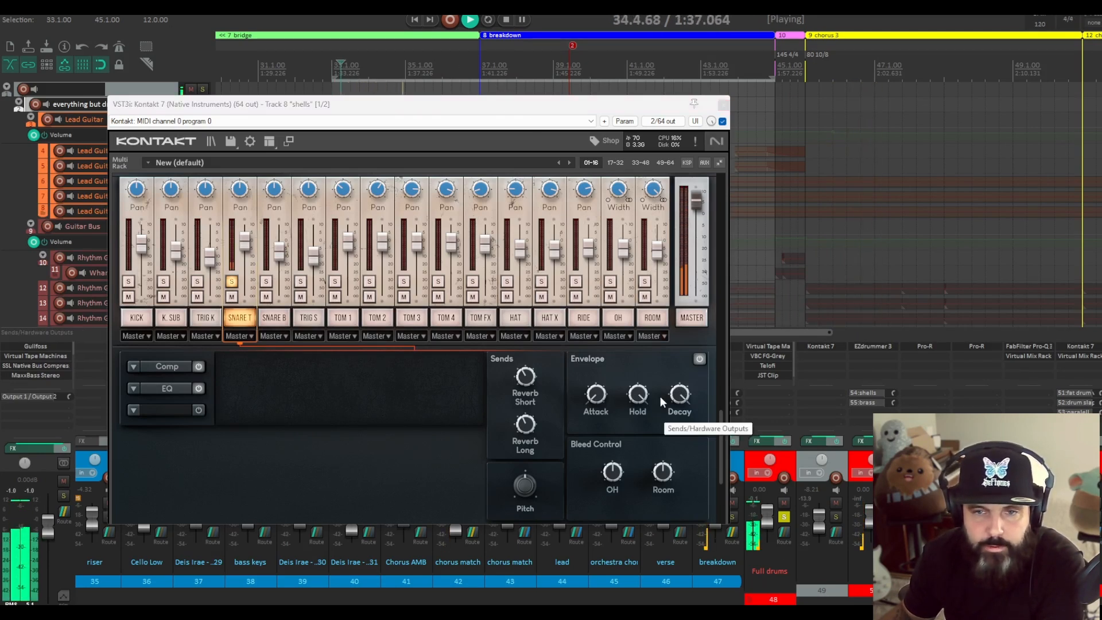
click(697, 360)
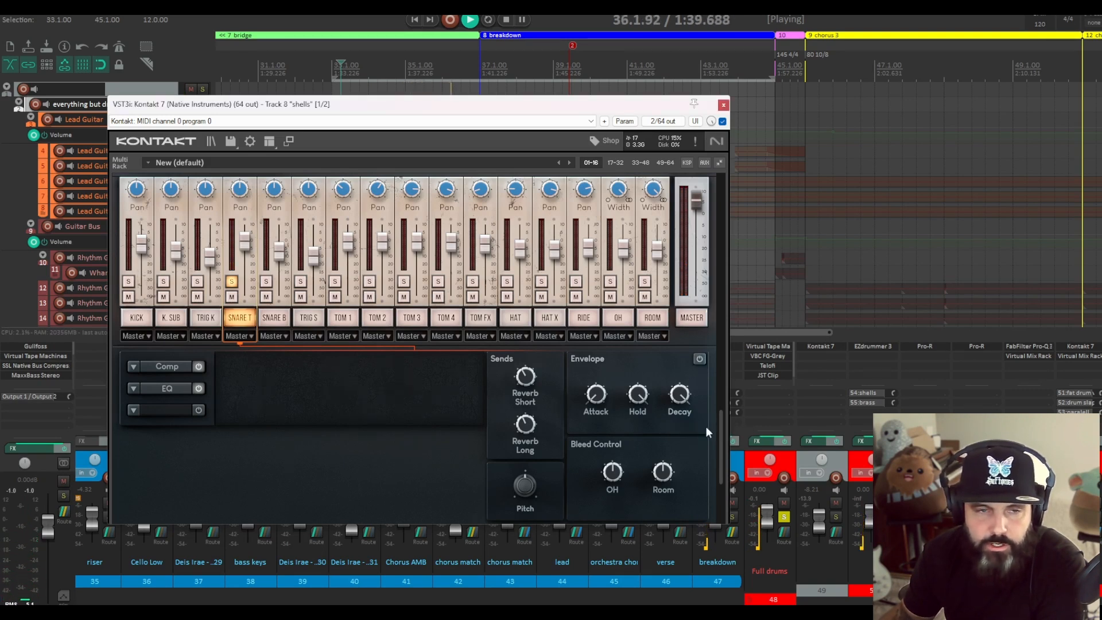
click(231, 282)
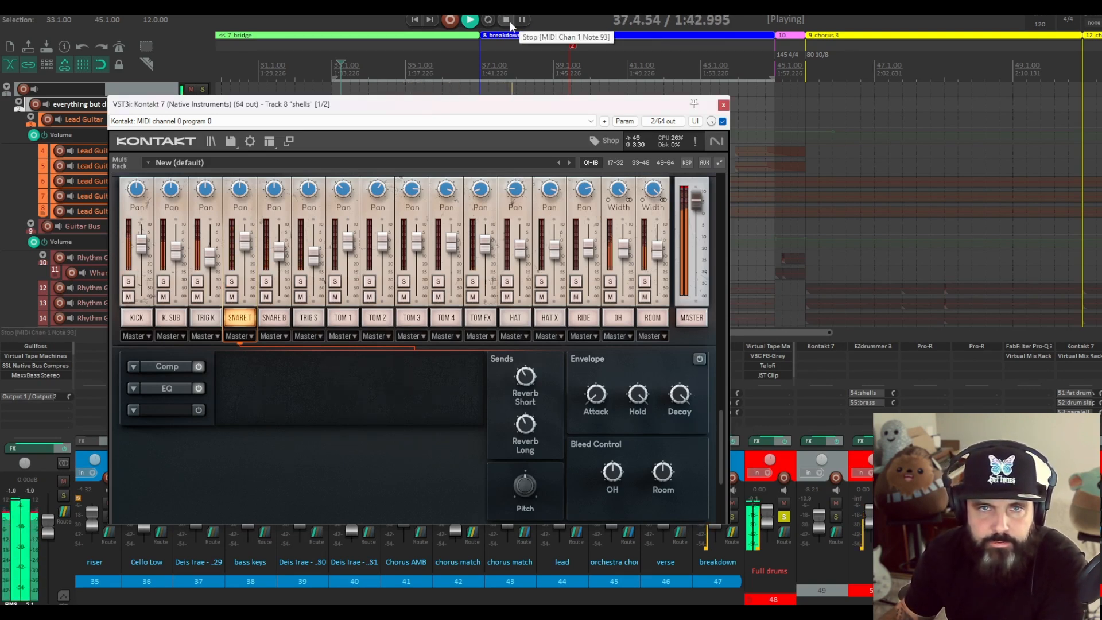
click(507, 19)
- Examine the effects, sends, envelope and bleed controls of the TOM 1, HAT, RIDE, OH and ROOM channels
click(342, 317)
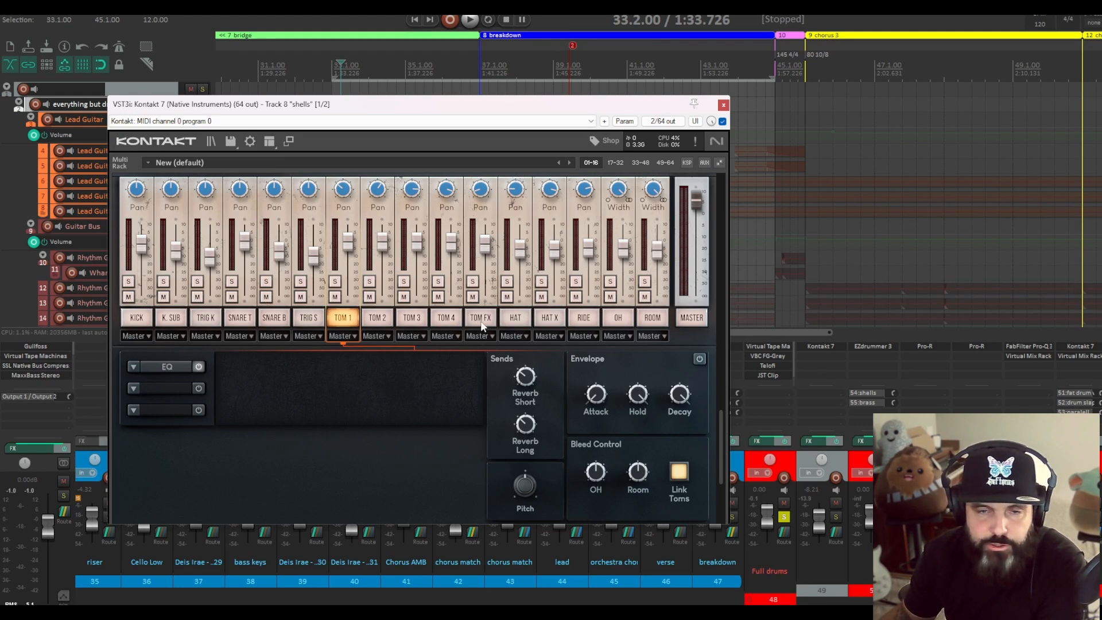
click(515, 319)
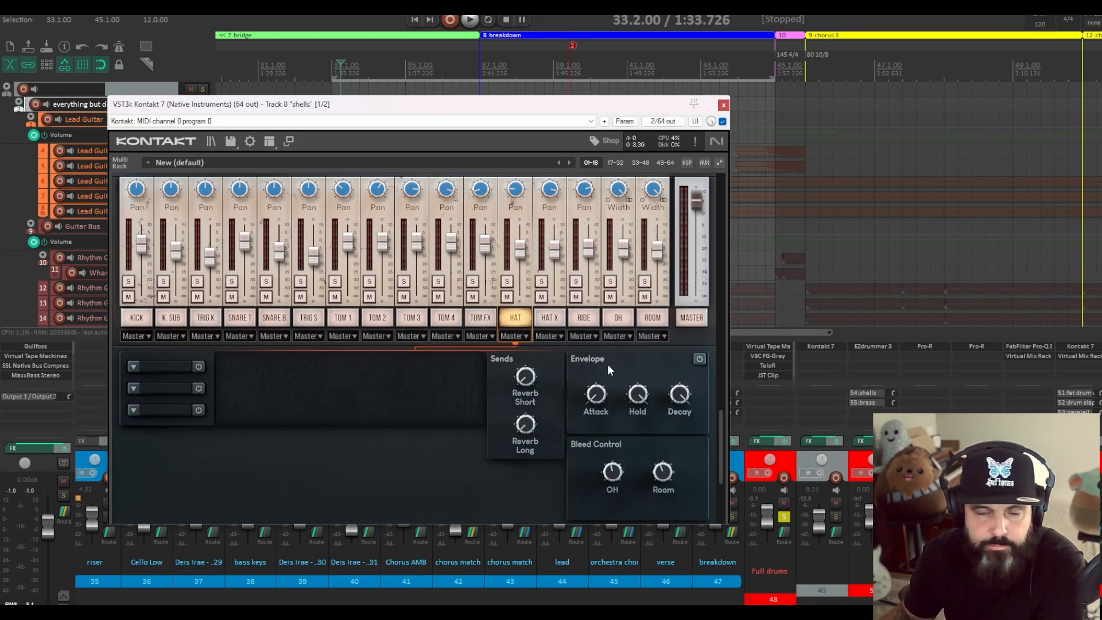
click(584, 318)
click(632, 319)
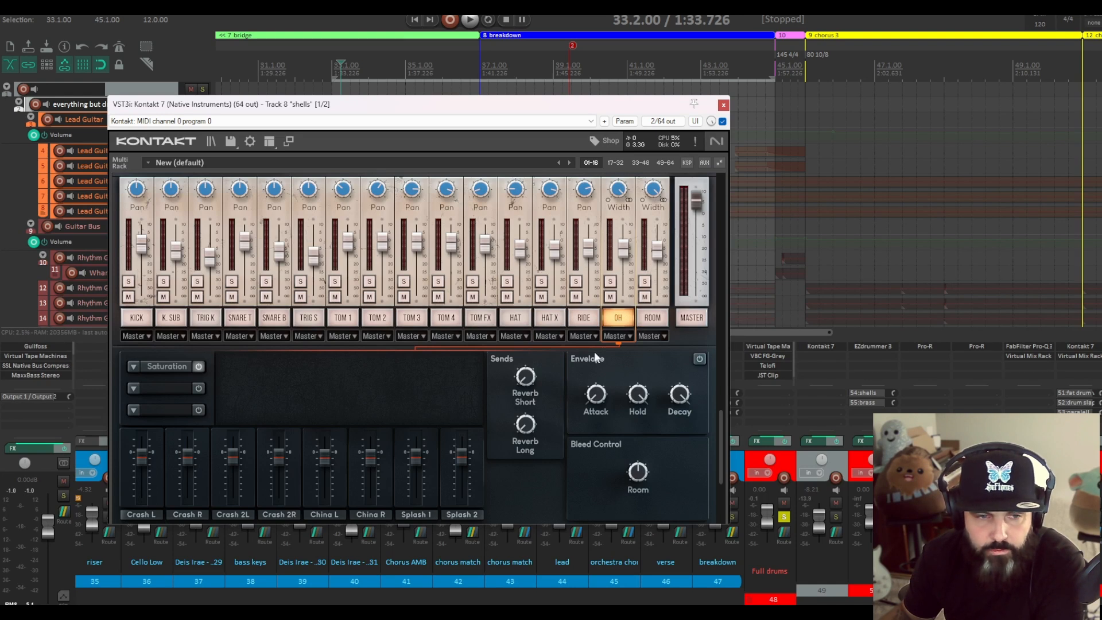
scroll(332, 453, down, 2)
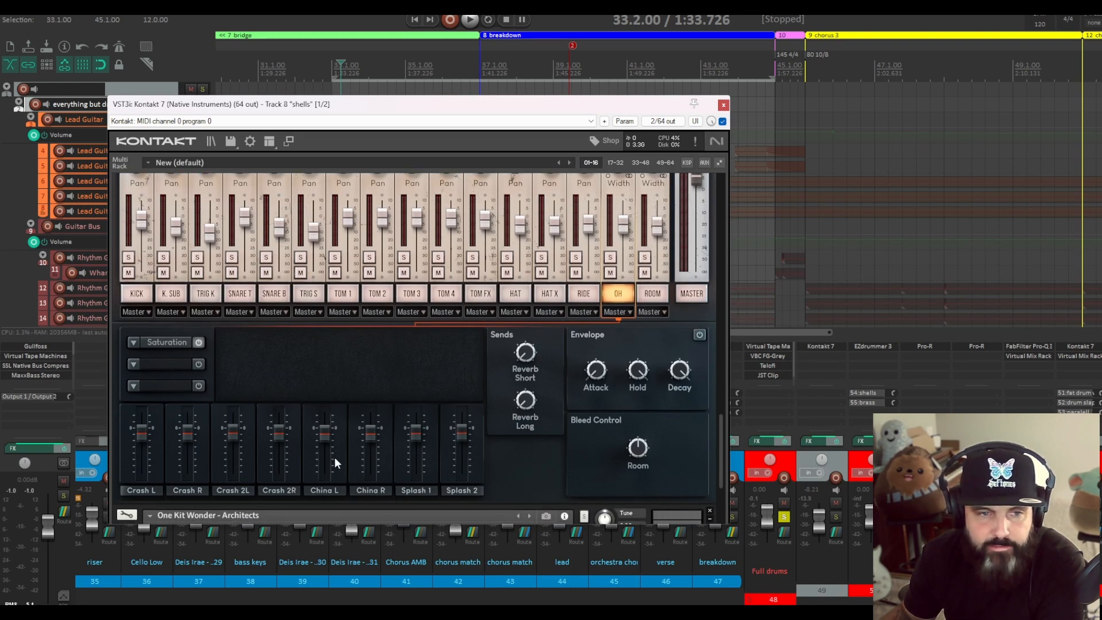
scroll(334, 457, up, 1)
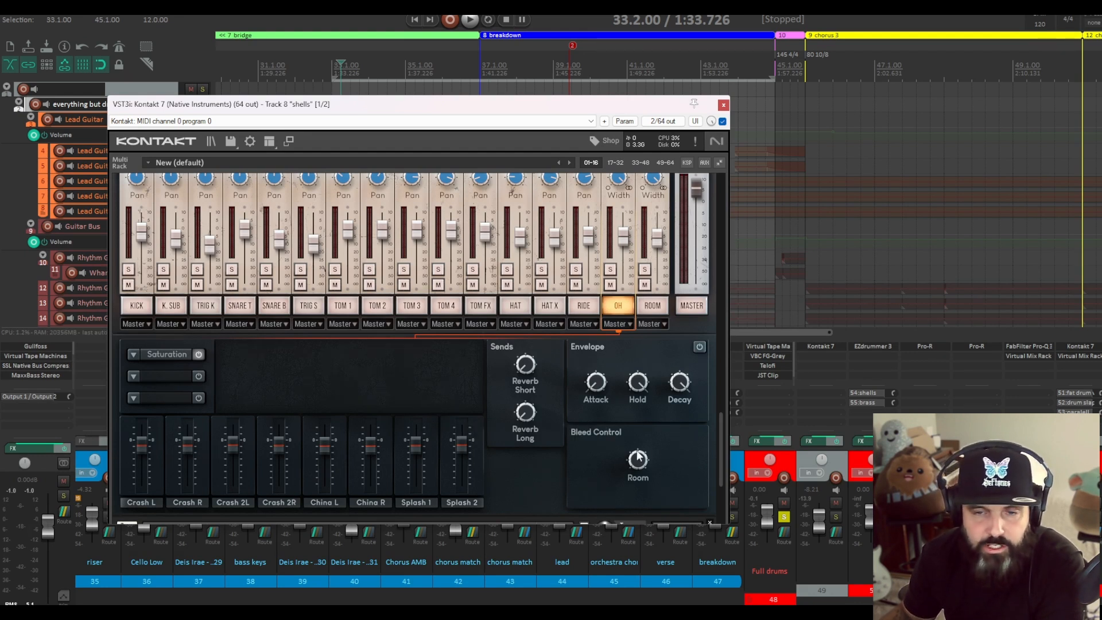
click(658, 312)
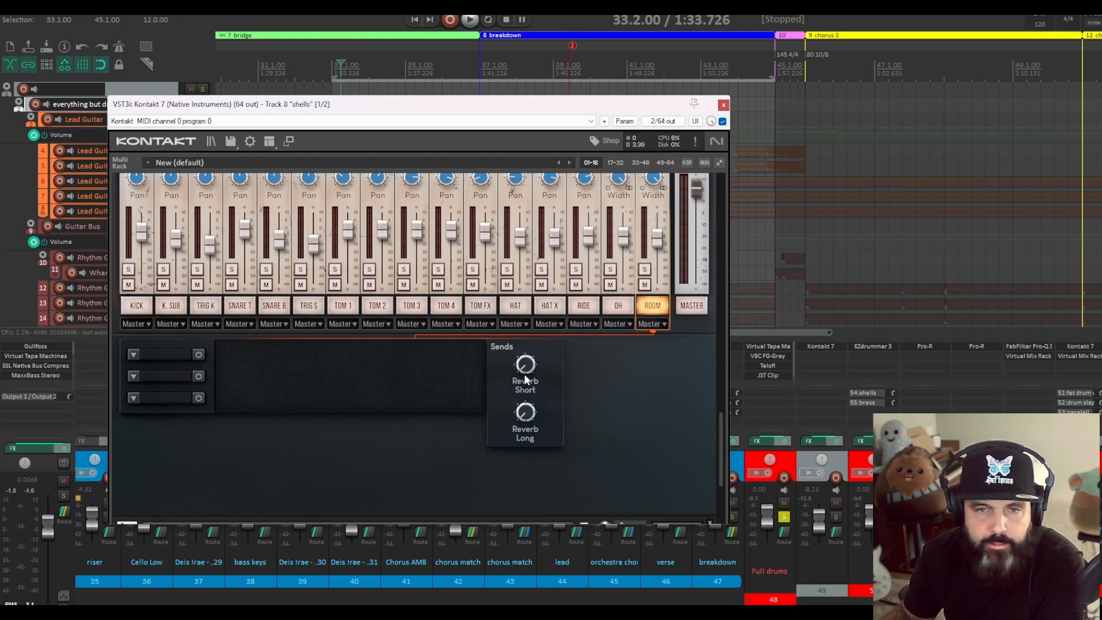
- Return to the kit view, audition the kick drum and play the song leading into the breakdown
scroll(471, 329, up, 2)
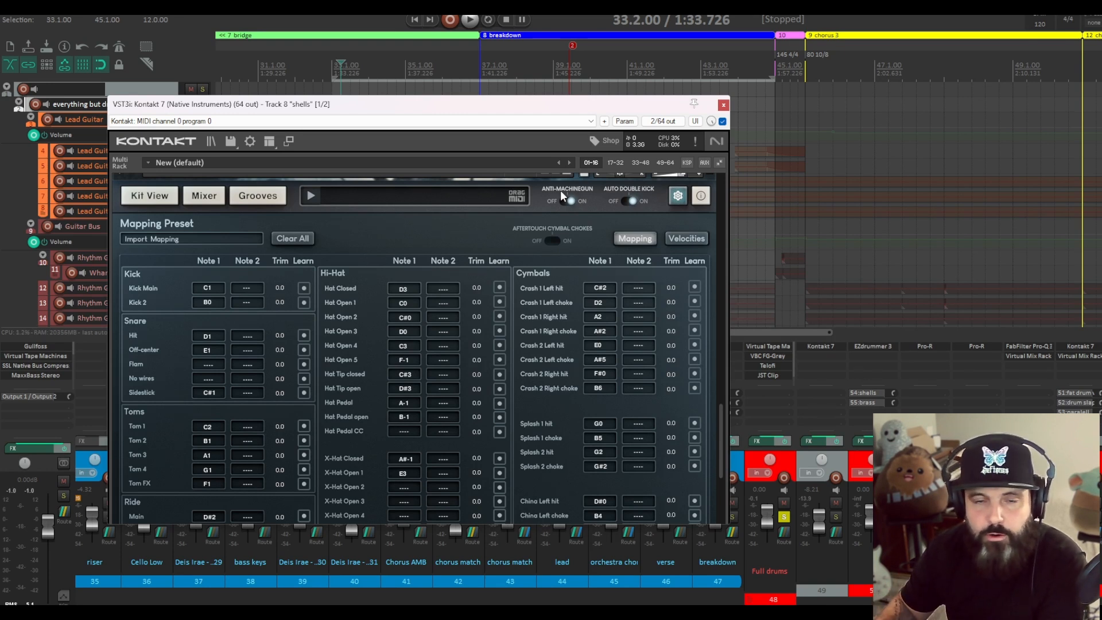
click(140, 197)
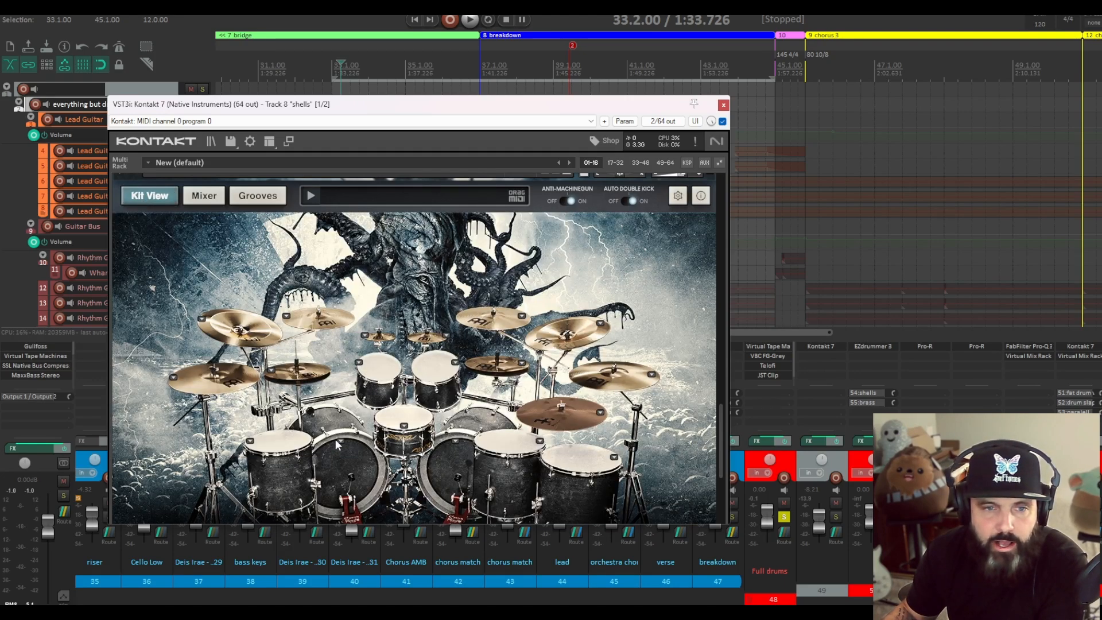
click(444, 461)
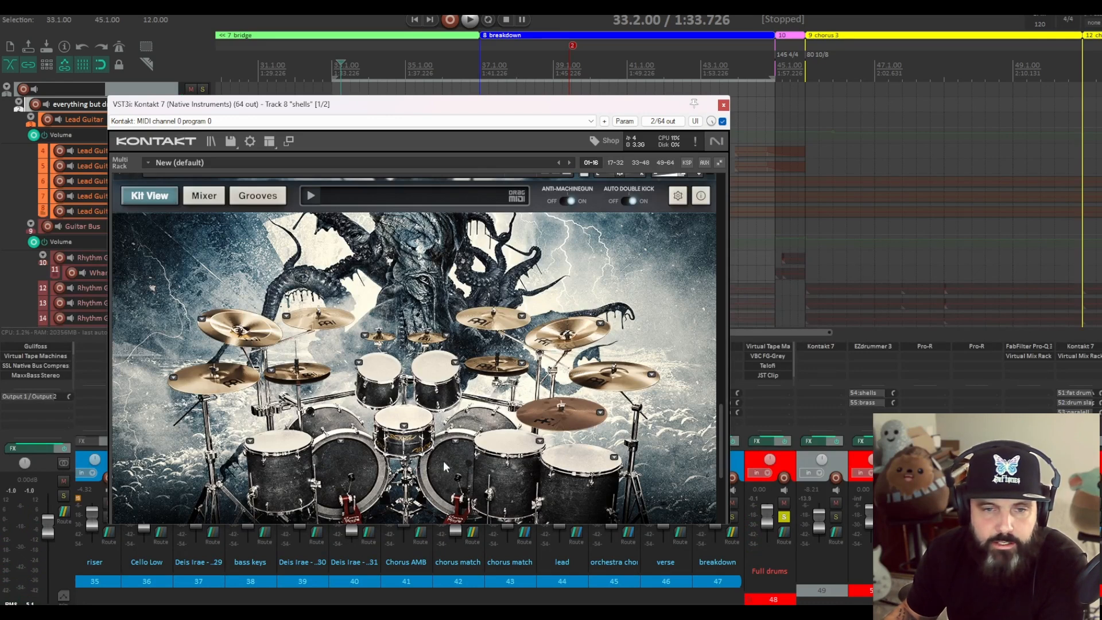
click(443, 460)
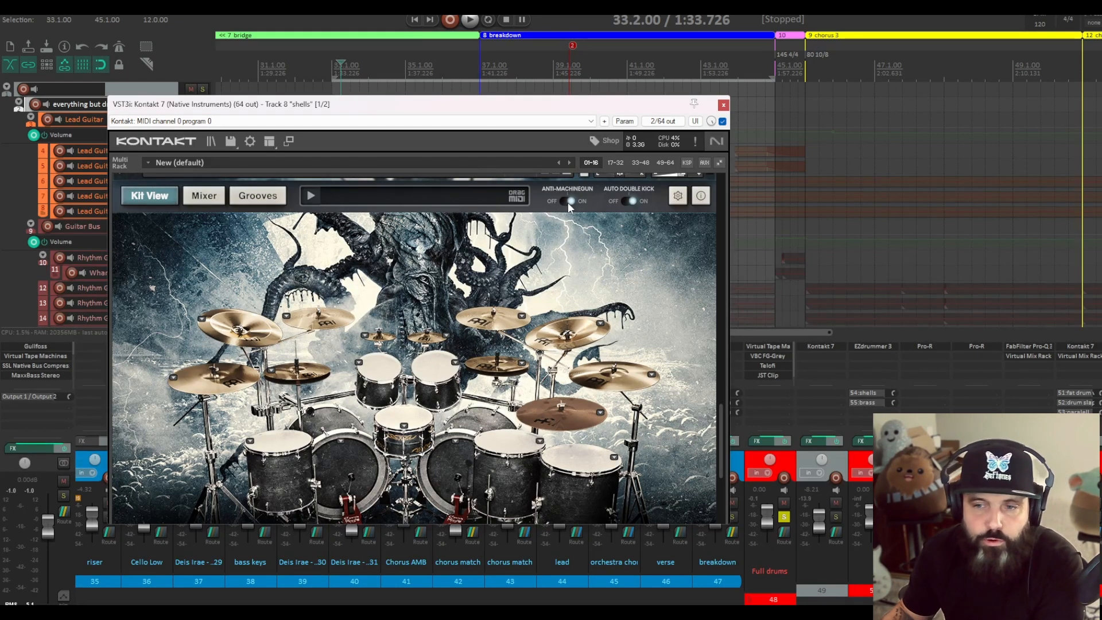
click(469, 19)
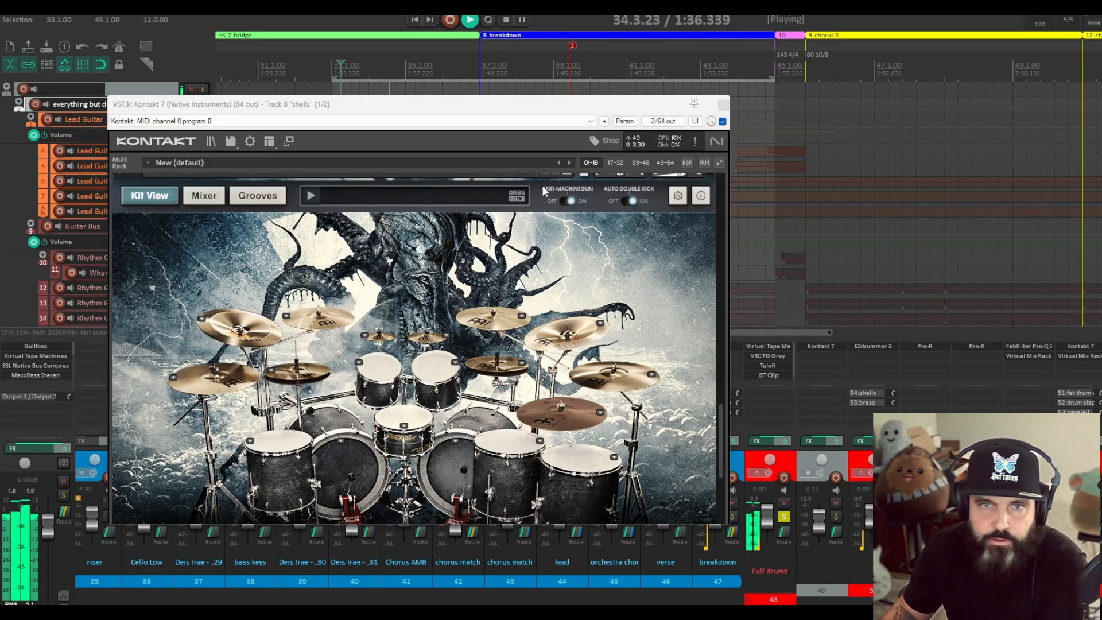
key(space)
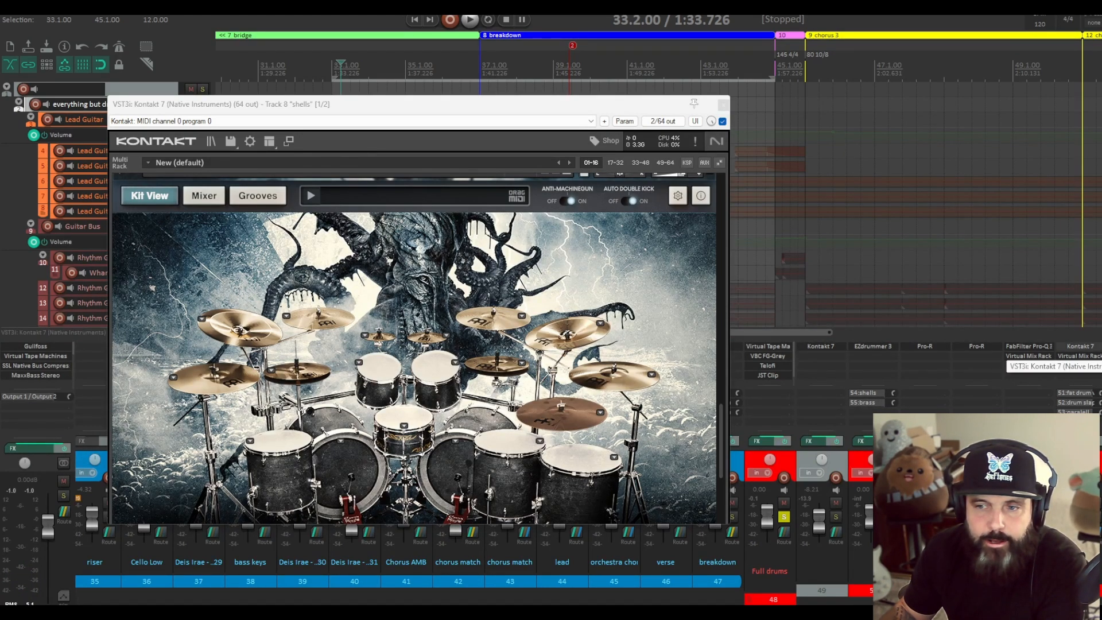
- Open the brass track's Kontakt instance and compare its kit with the one in the shells instance
click(1101, 347)
drag(894, 4, 887, 58)
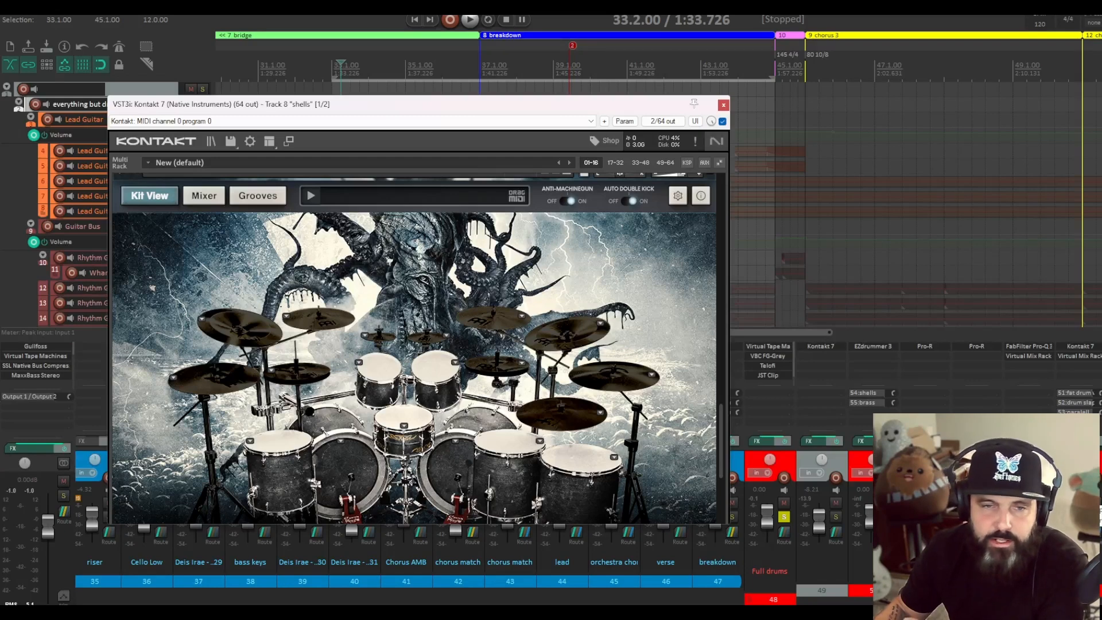
scroll(550, 366, down, 3)
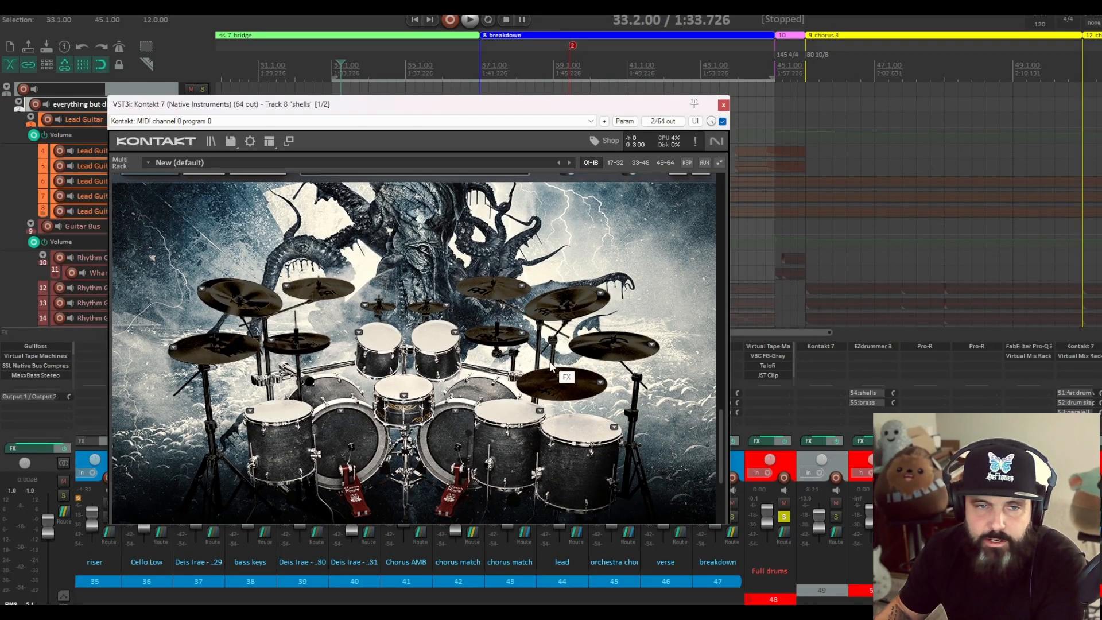
scroll(550, 367, down, 1)
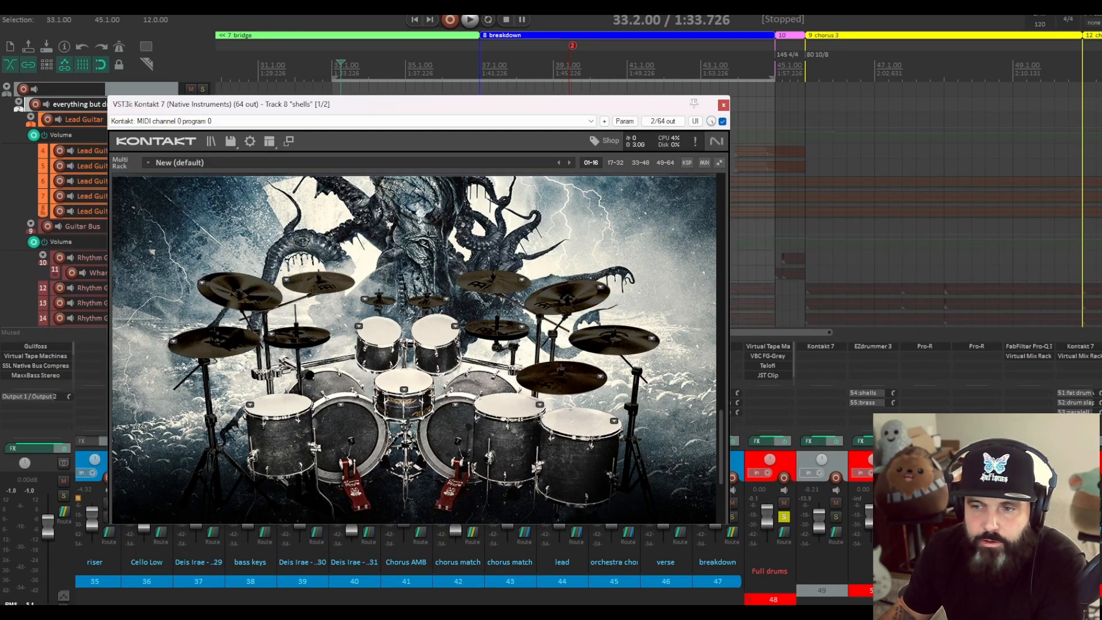
- Play the breakdown and compare the brass track's Pro-Q 3 equalizer bypassed and active
click(465, 19)
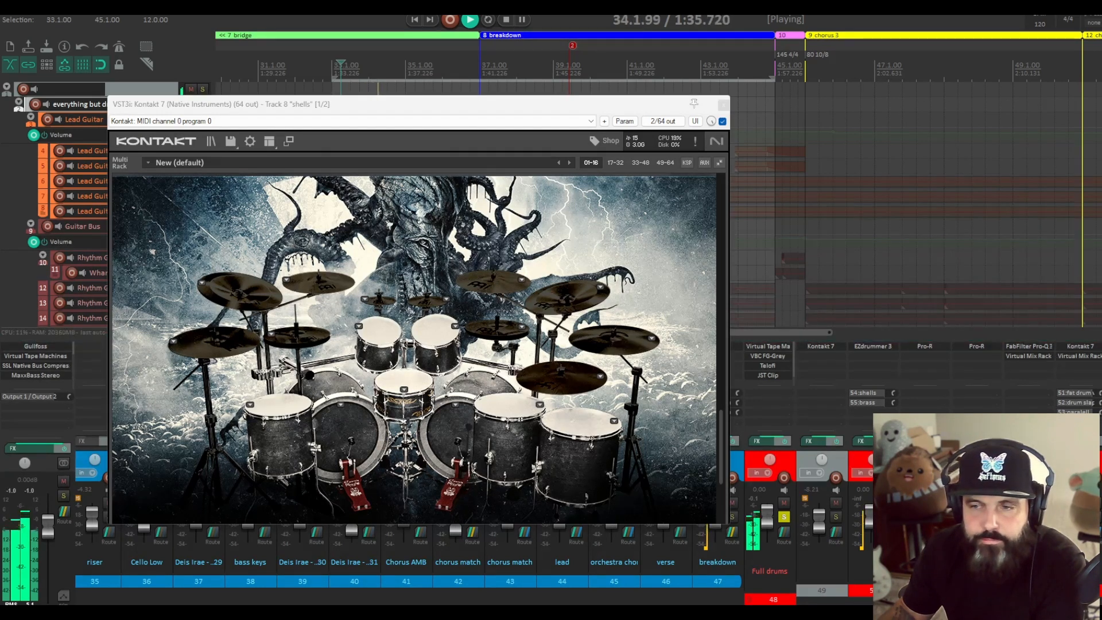
click(1100, 356)
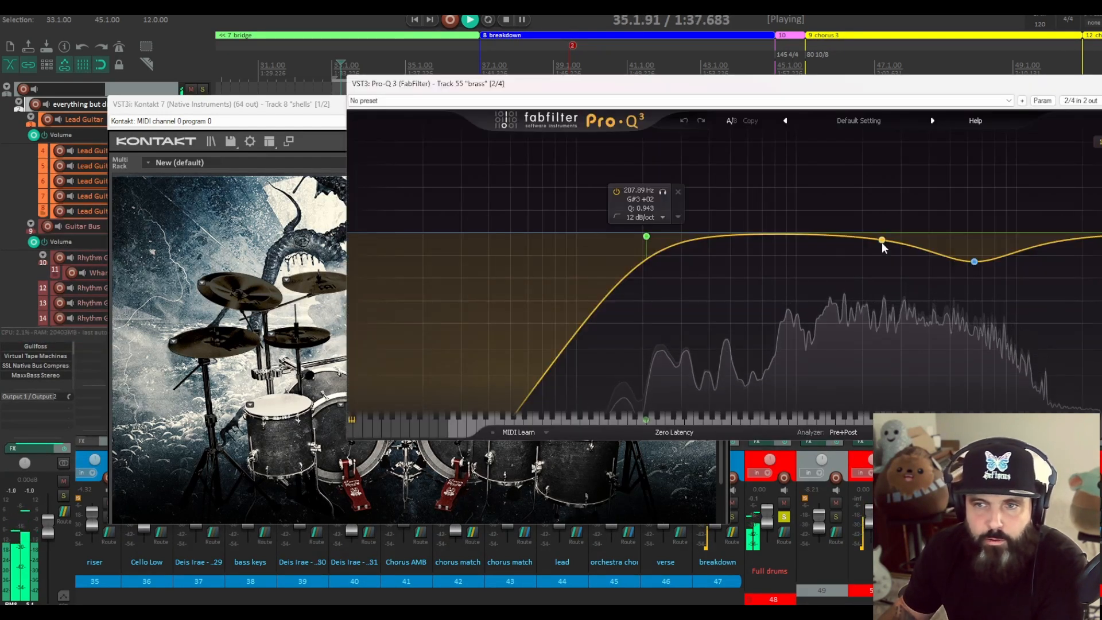
mouse_move(977, 264)
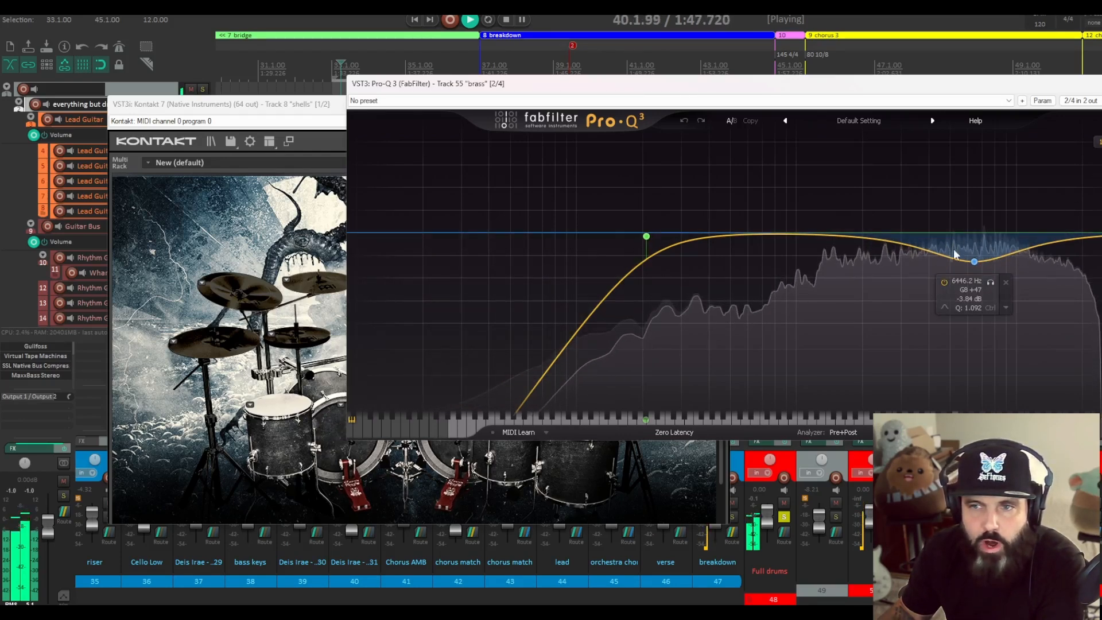
key(ctrl+b)
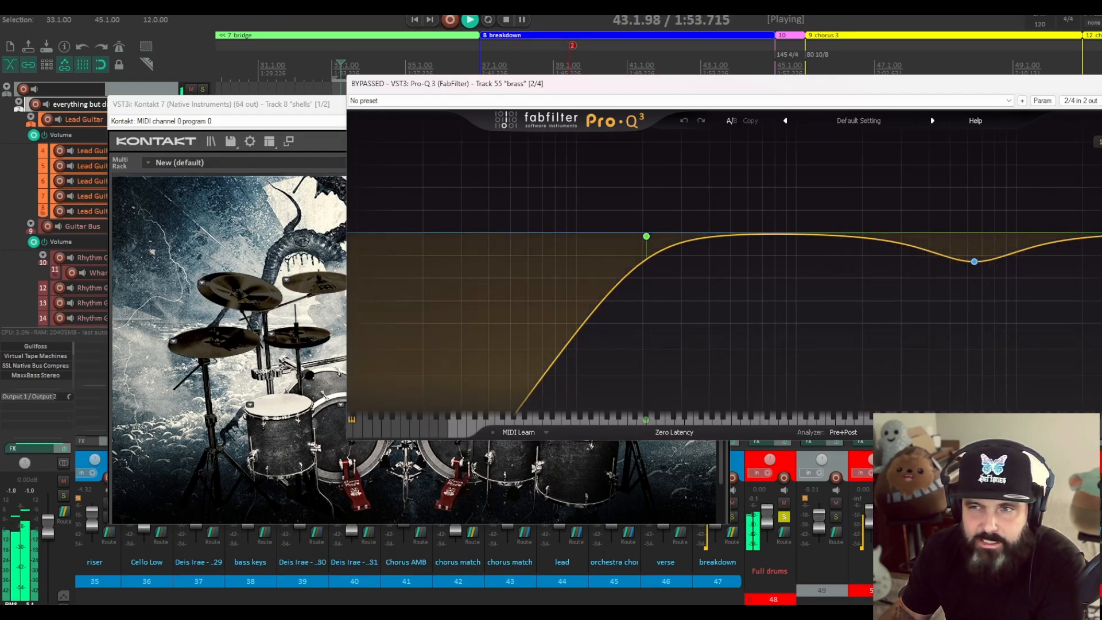
key(ctrl+b)
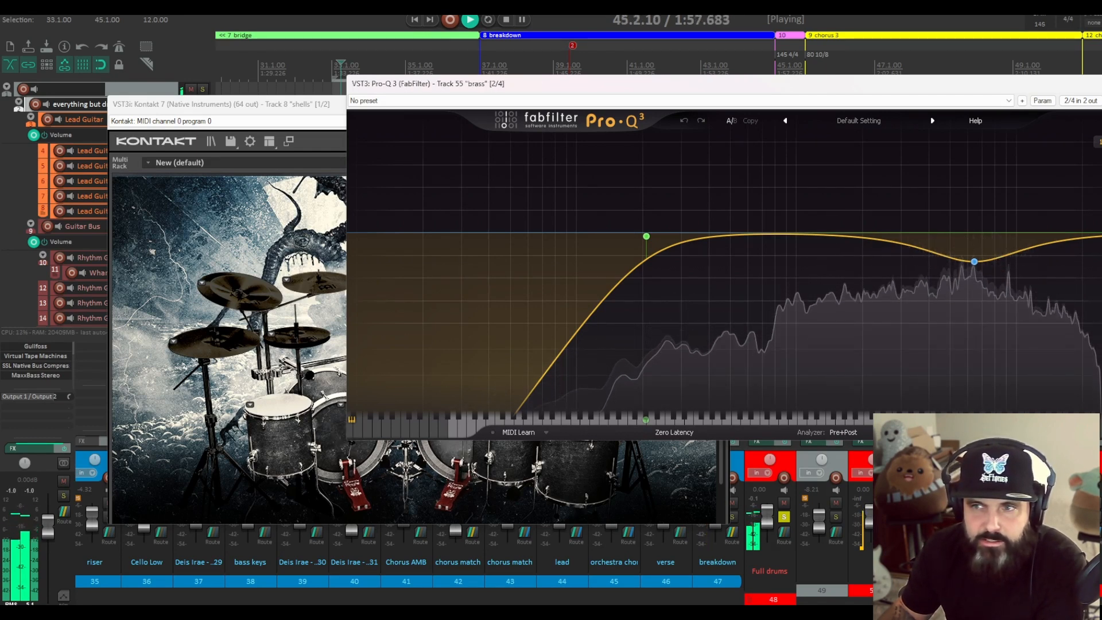
key(Escape)
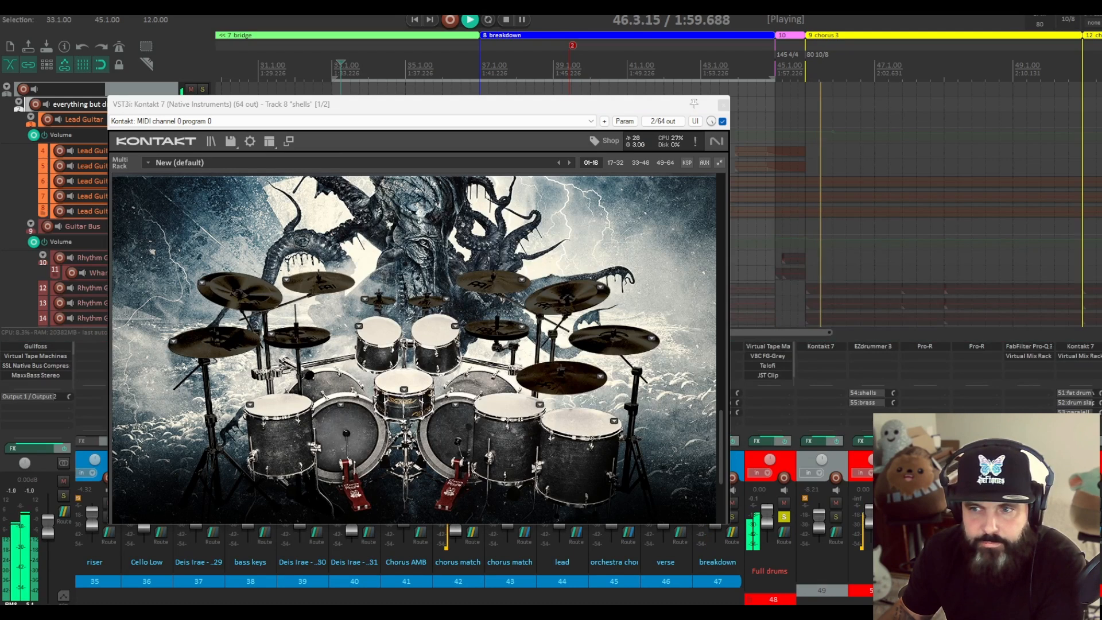
- Examine the Pro-C 2 compressor and the soothe2 "Cymbal smooth" settings on the brass track during playback
click(1099, 366)
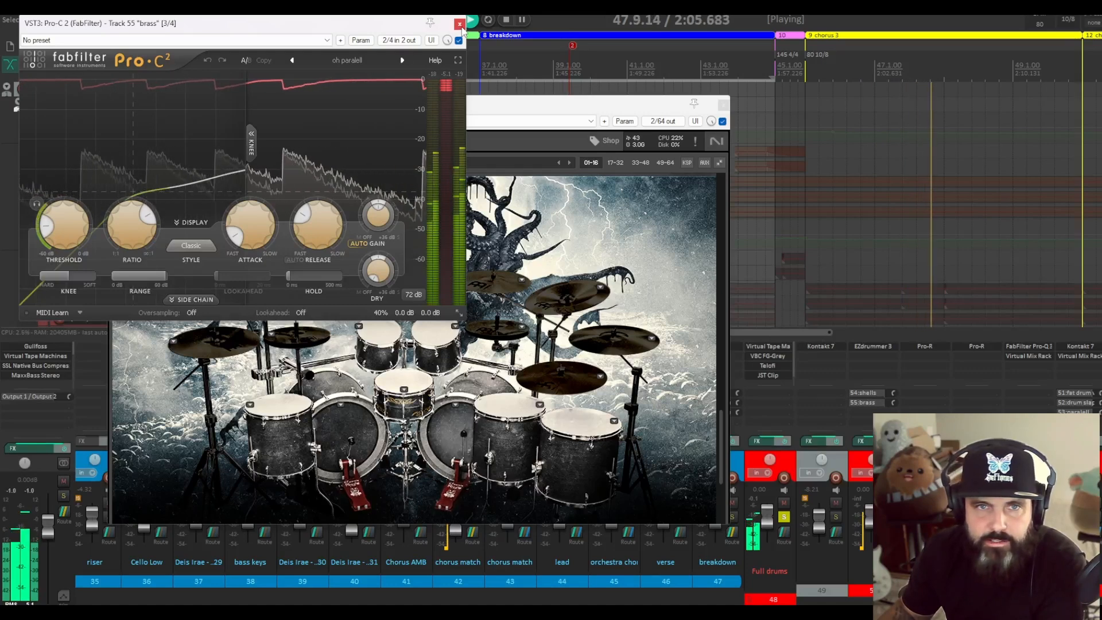
click(459, 24)
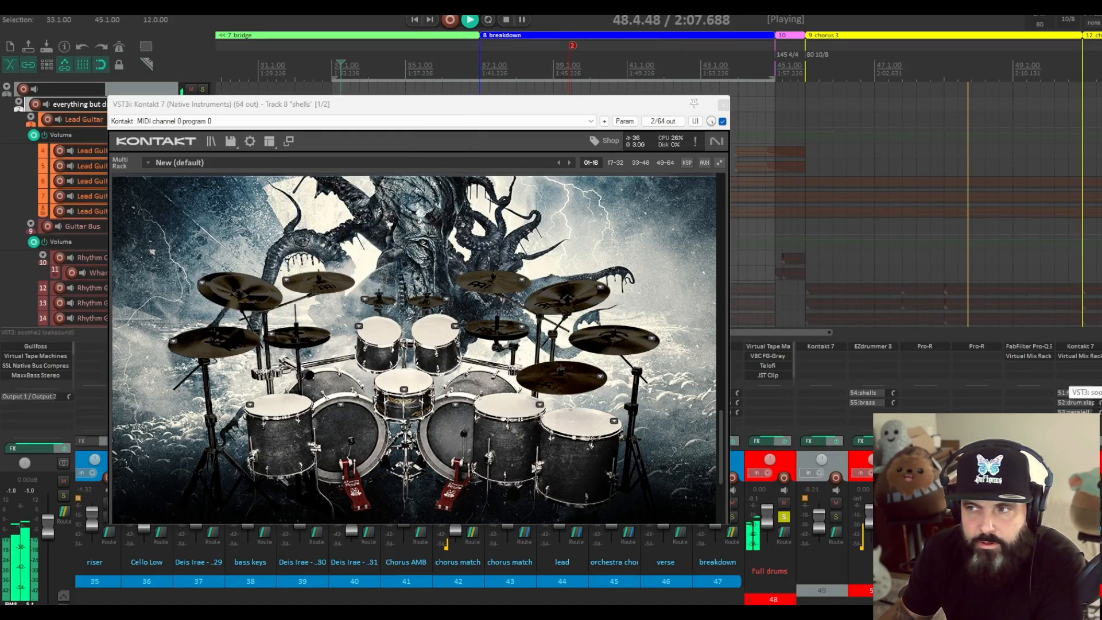
click(1065, 393)
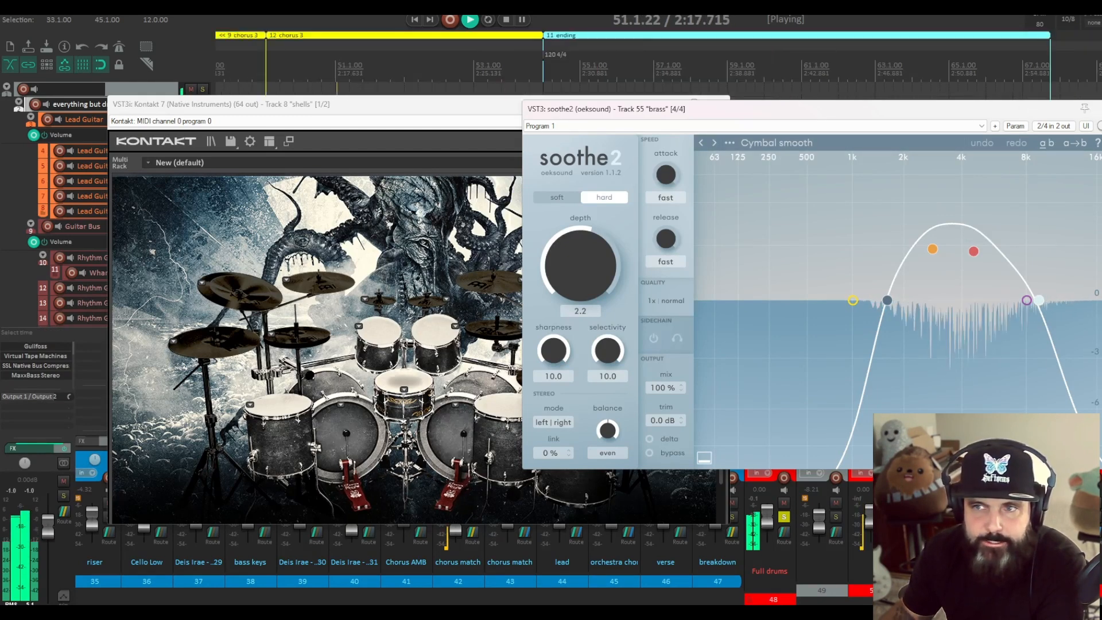
key(Escape)
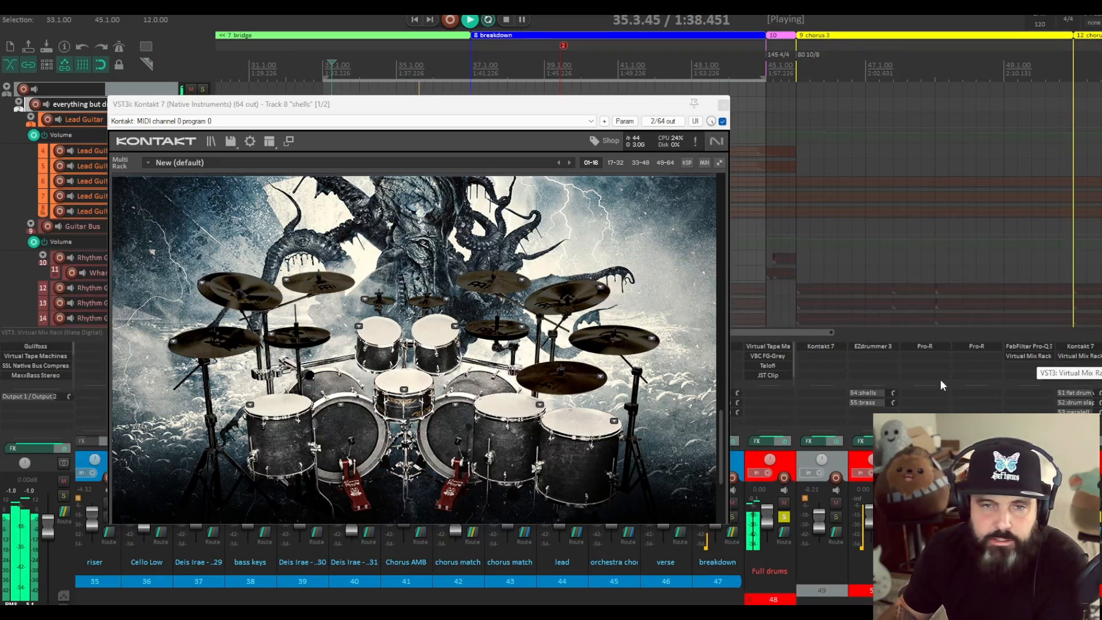
- Examine the Virtual Mix Rack chain on the shells track, including the FG-N equalizer's frequency and gain settings
click(885, 358)
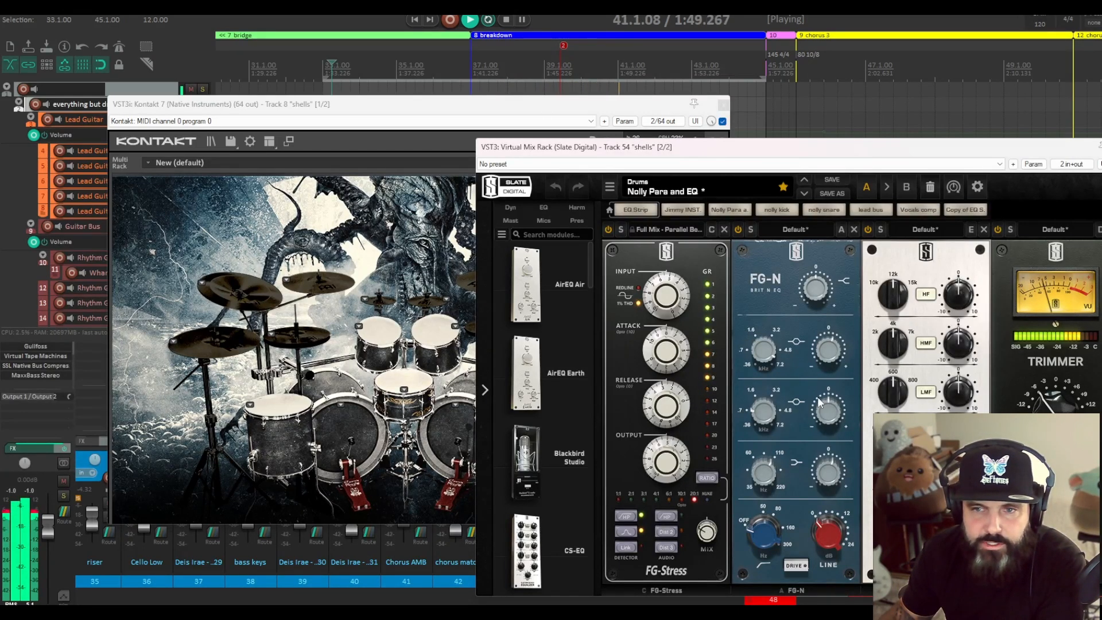
mouse_move(766, 354)
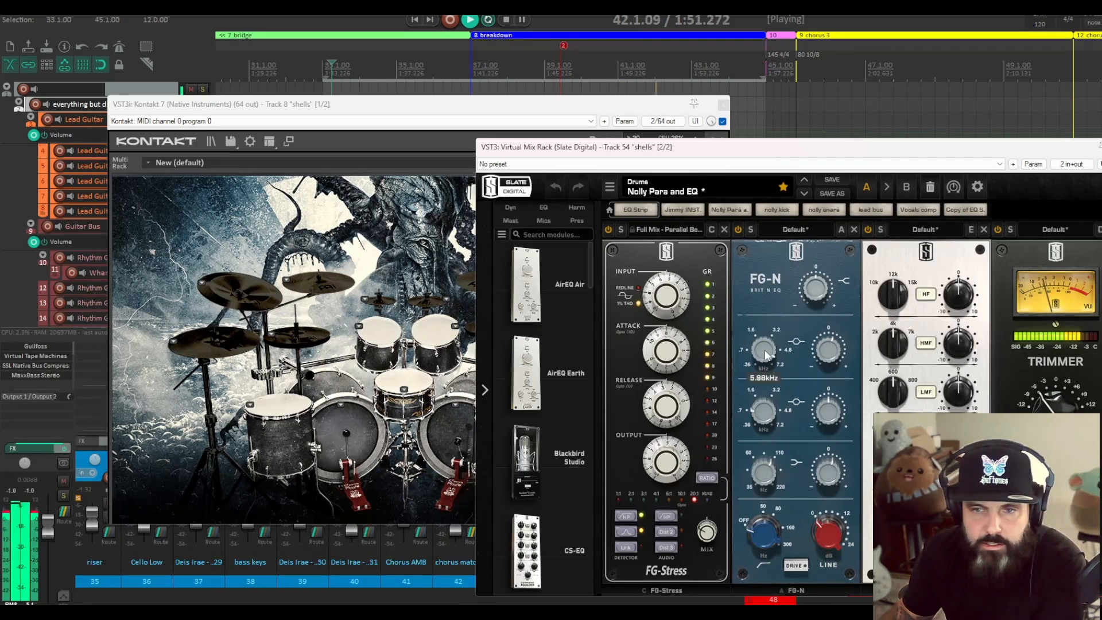
mouse_move(830, 354)
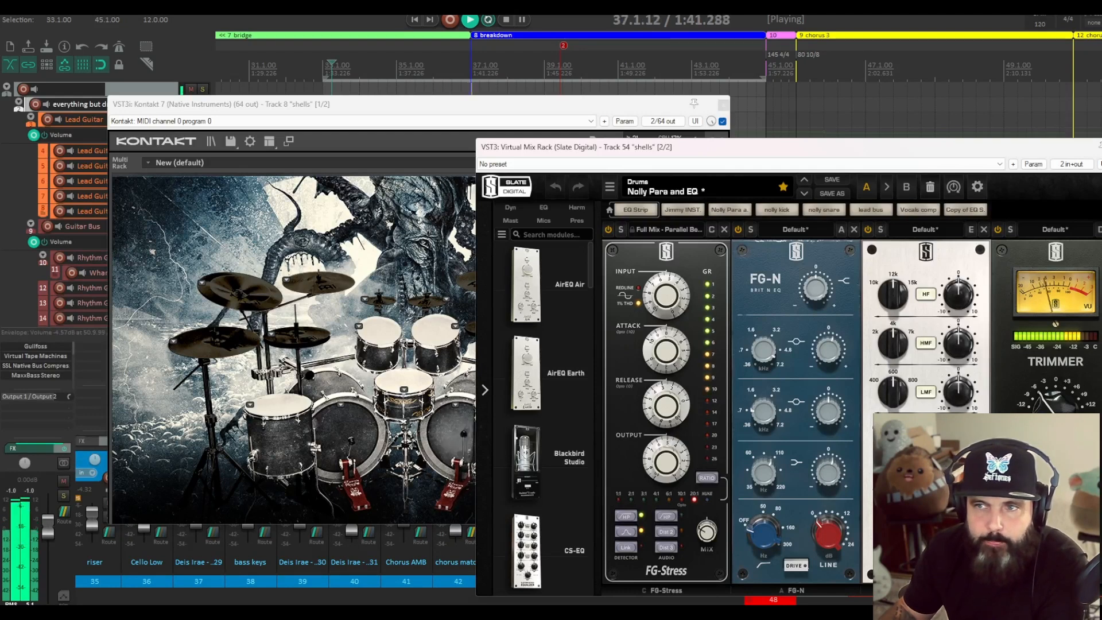
key(Escape)
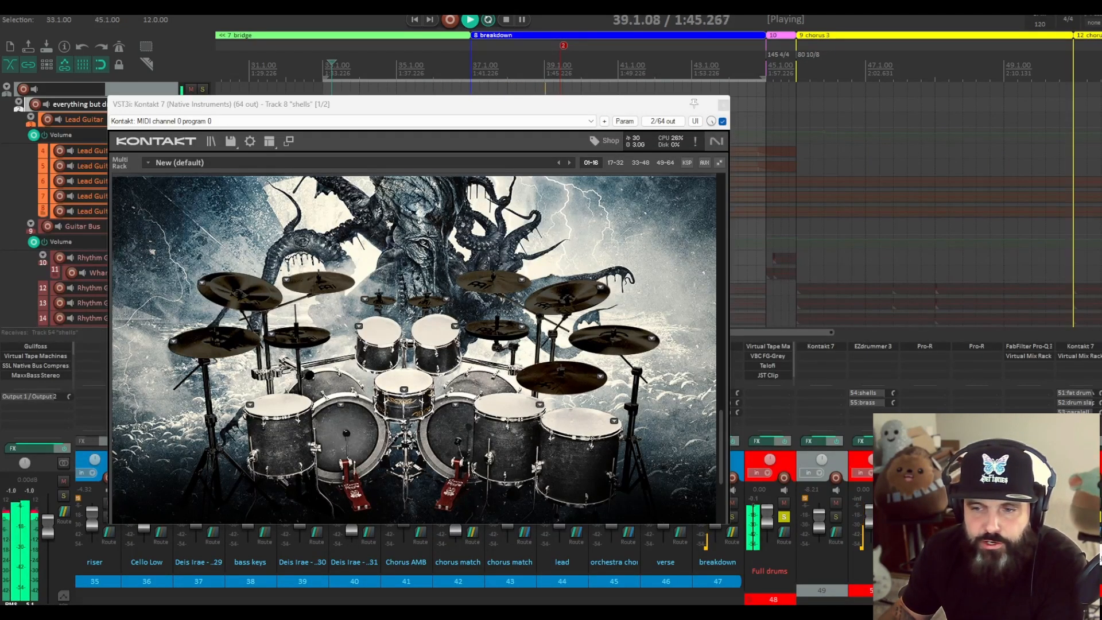
- Examine the parallel drum track's Pro-Q 3 low-cut equalizer and its Virtual Mix Rack chain with Virtual Channel, FG-Stress and Revival
click(1035, 346)
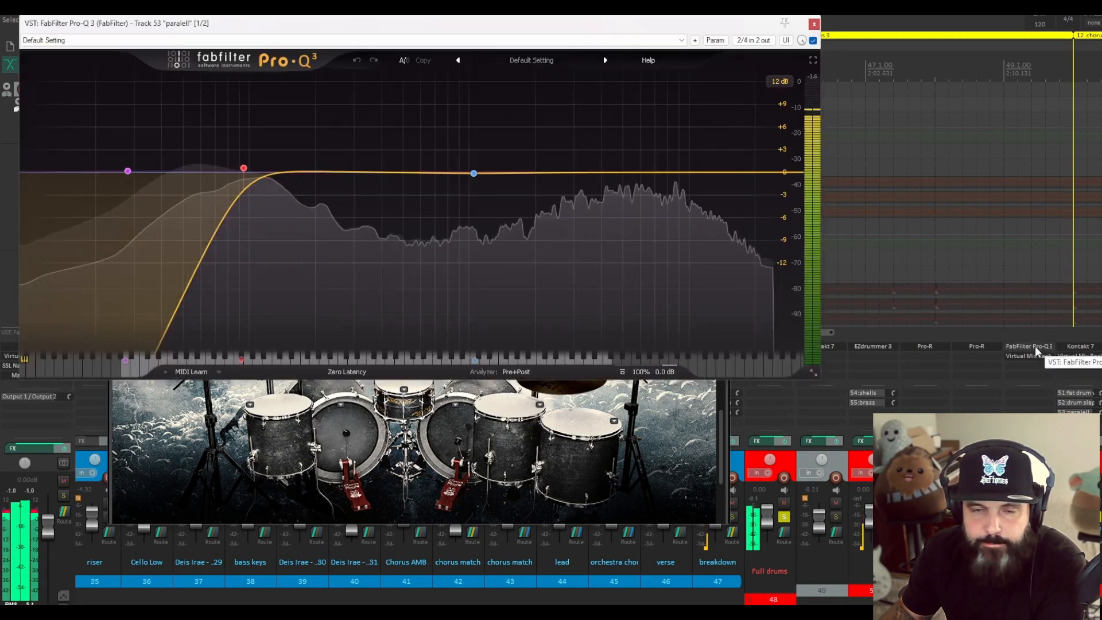
mouse_move(223, 171)
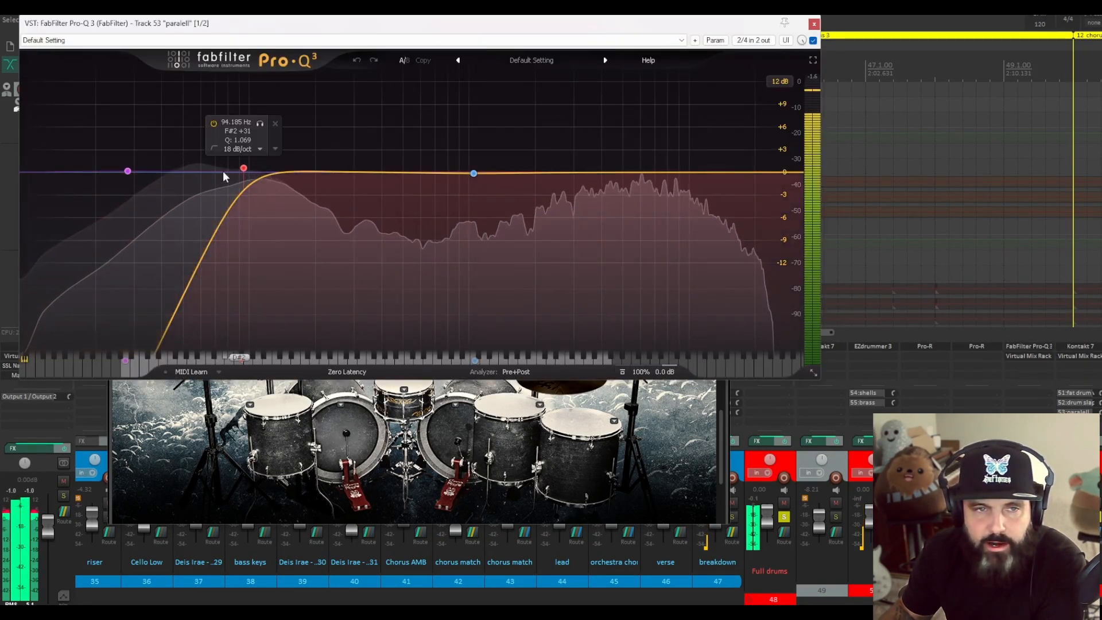
click(814, 24)
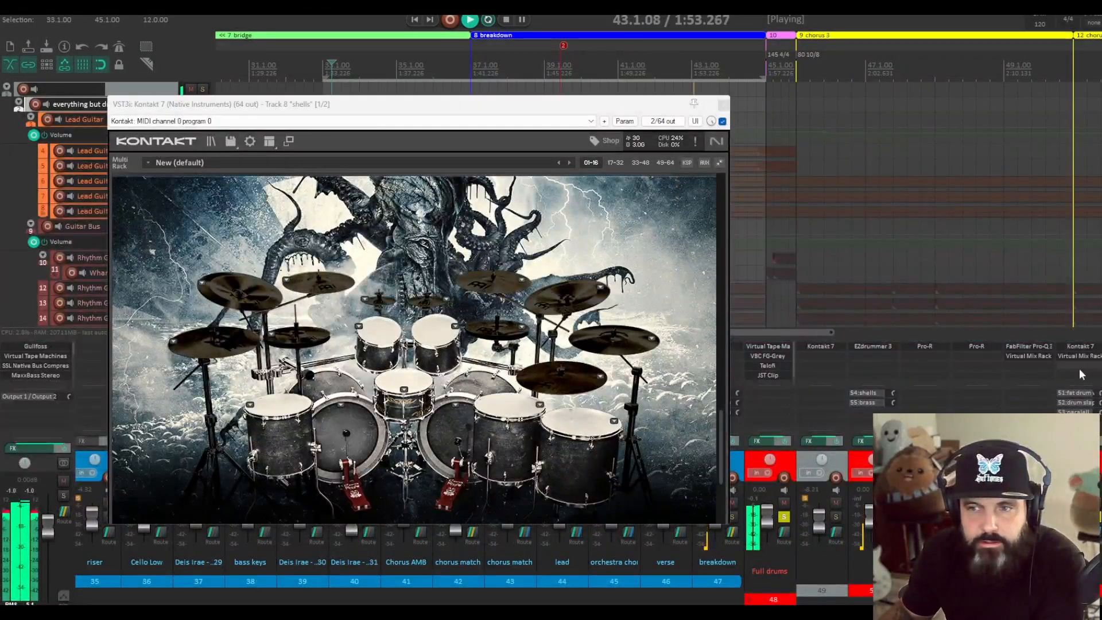
click(1042, 356)
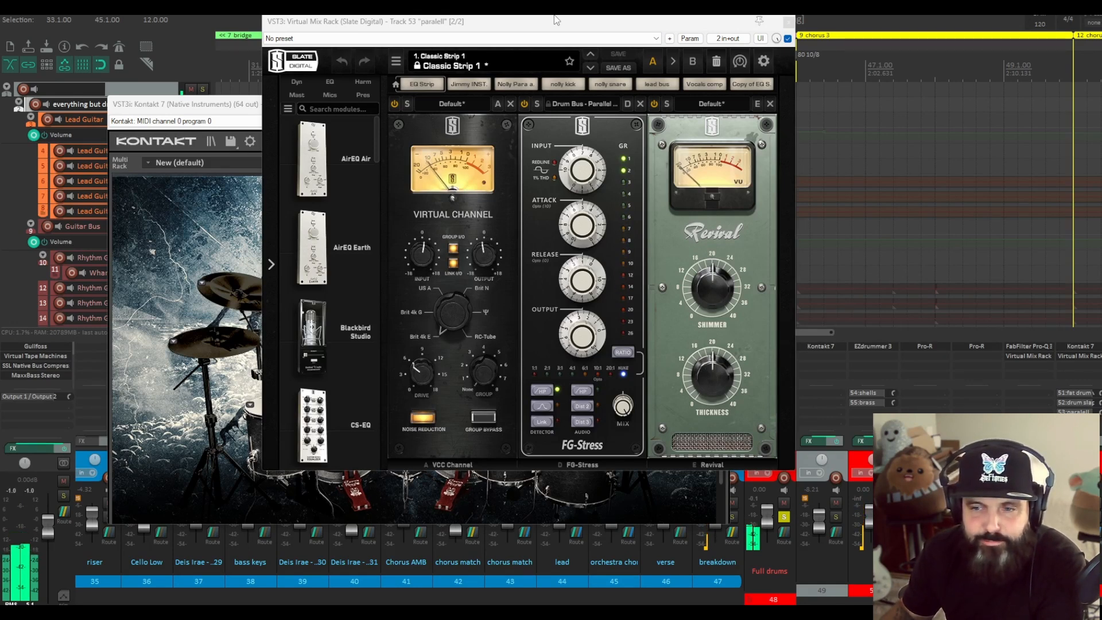
click(789, 22)
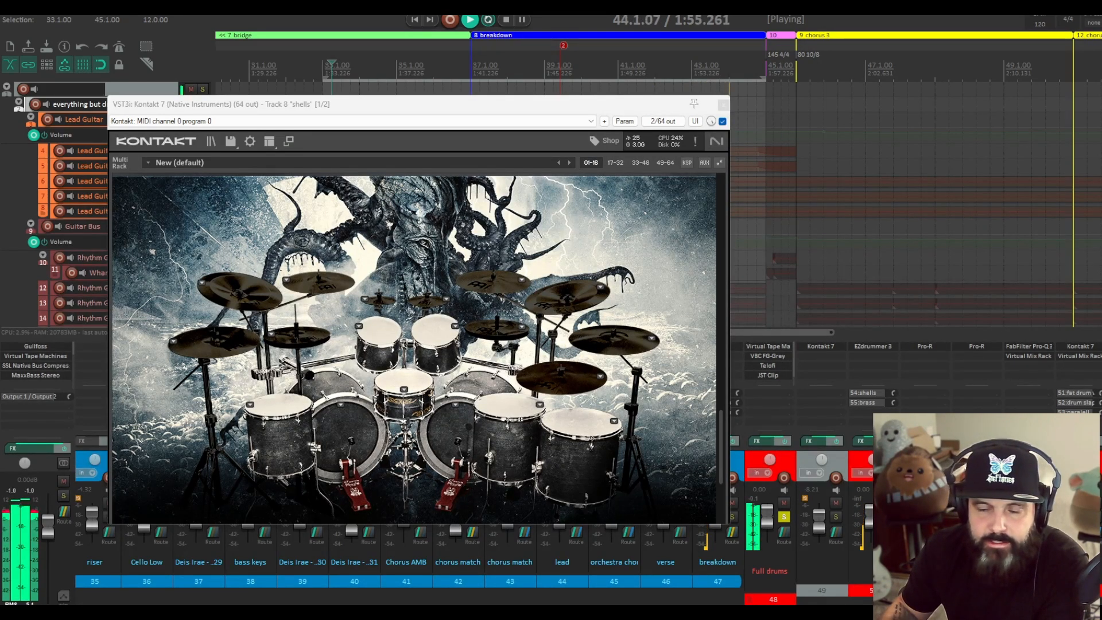
- Examine the Pro-R reverb settings on the "drum slap" and "fat drum verb" tracks during playback
click(977, 347)
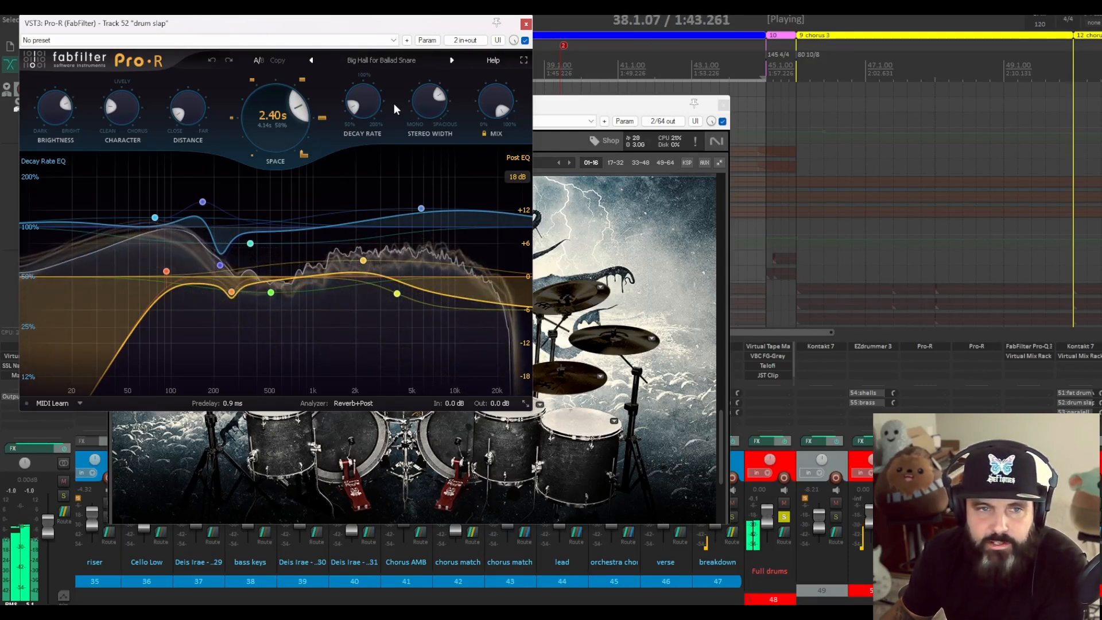
click(524, 24)
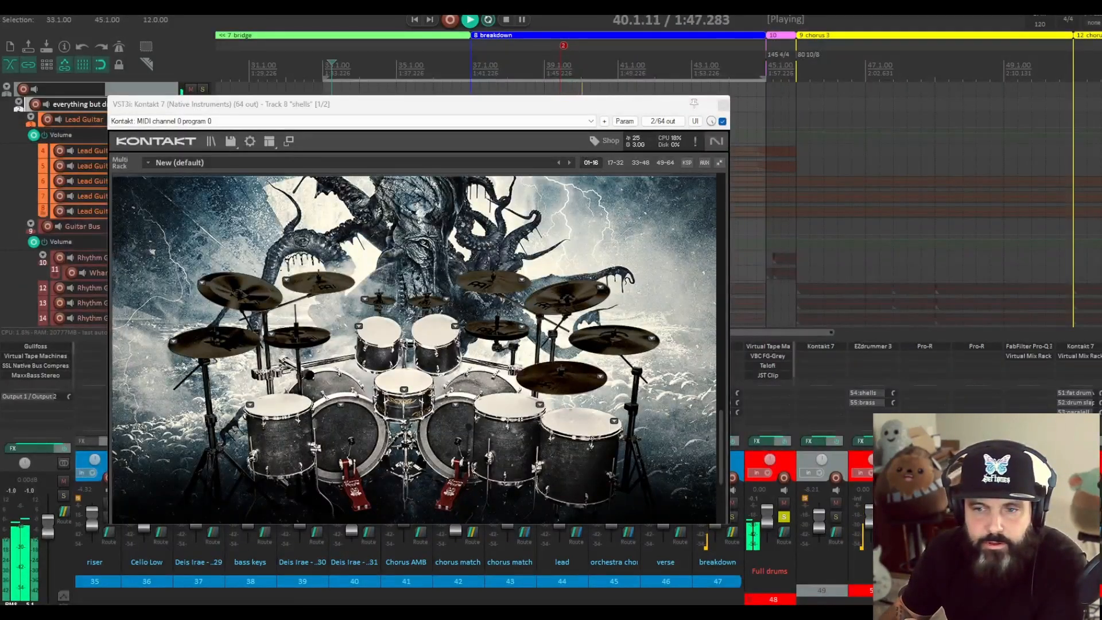
click(929, 346)
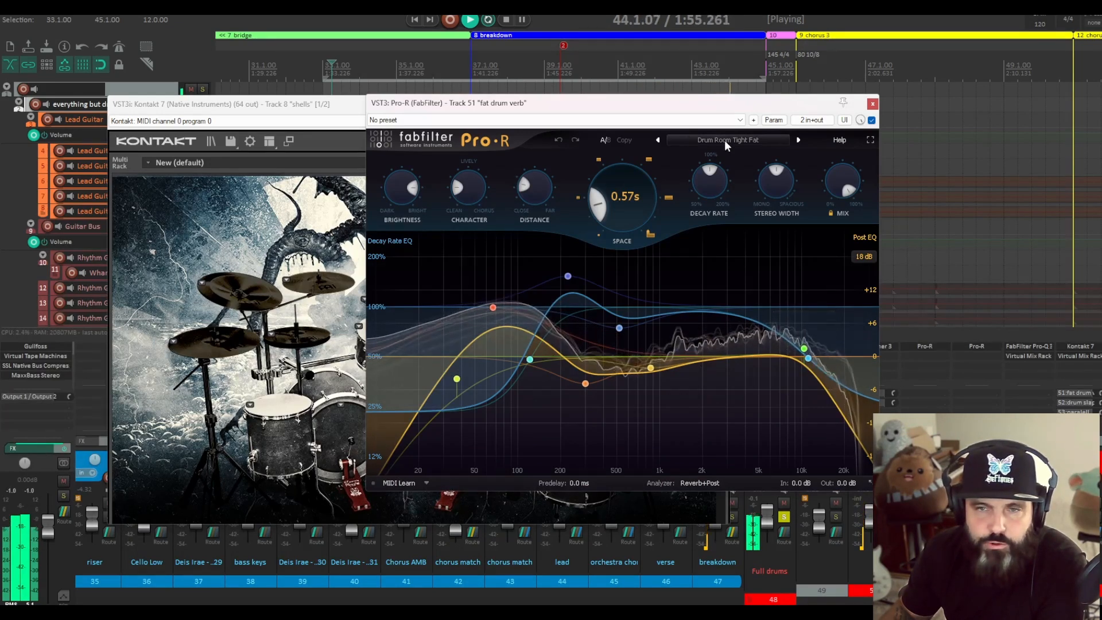
click(873, 104)
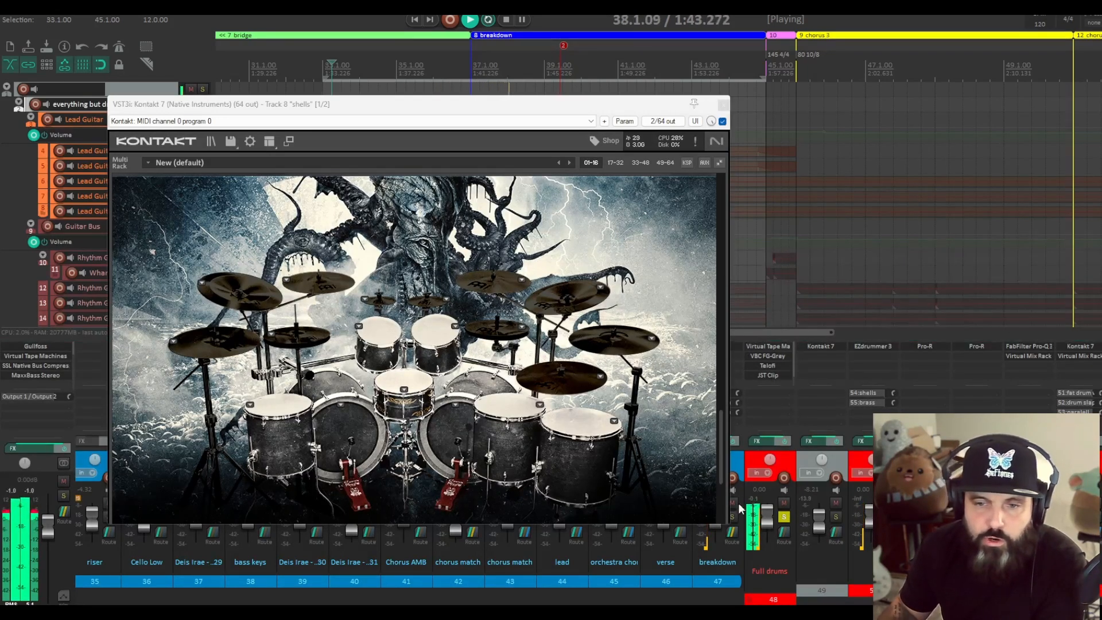
- Examine the Virtual Tape Machines and VBC FG-Grey compressor settings on the Full drums bus, including attack, release and high-pass filter
click(779, 347)
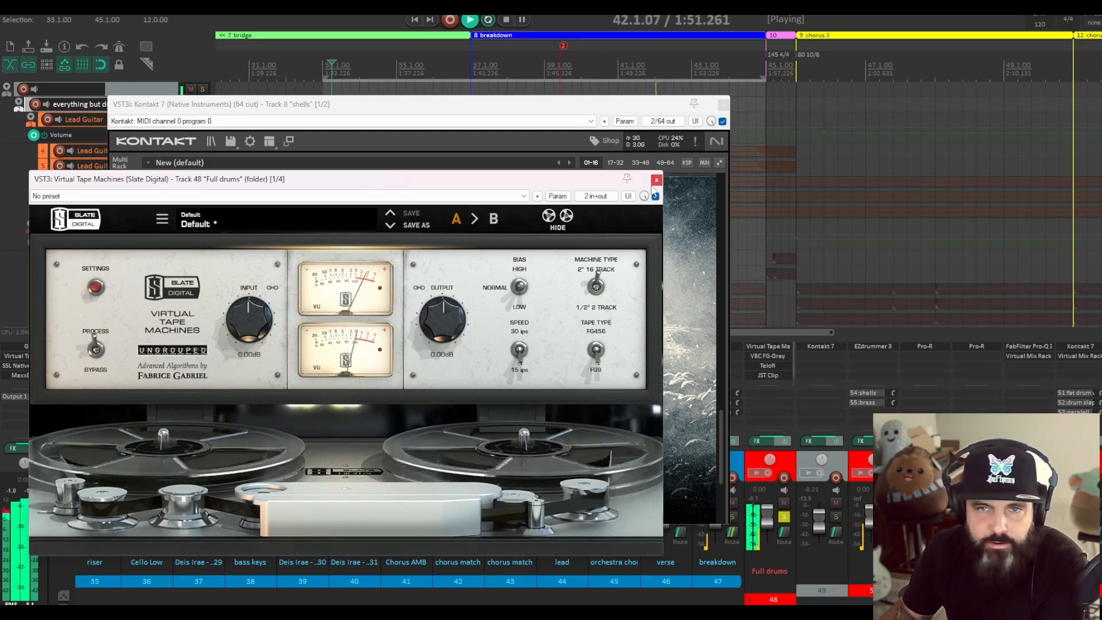
click(655, 181)
click(758, 355)
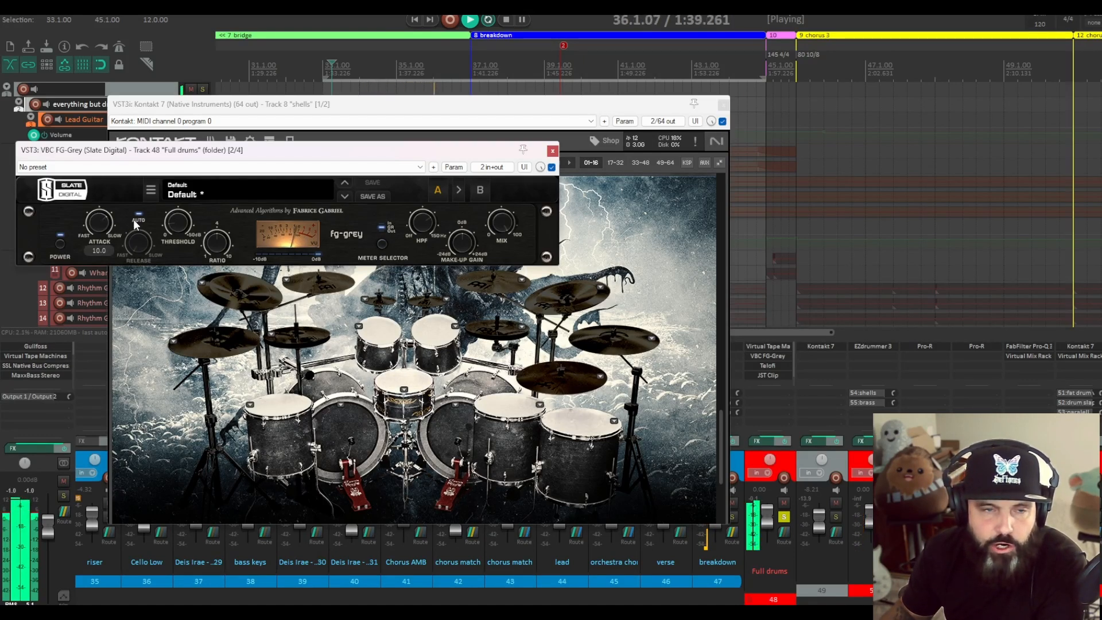
mouse_move(422, 230)
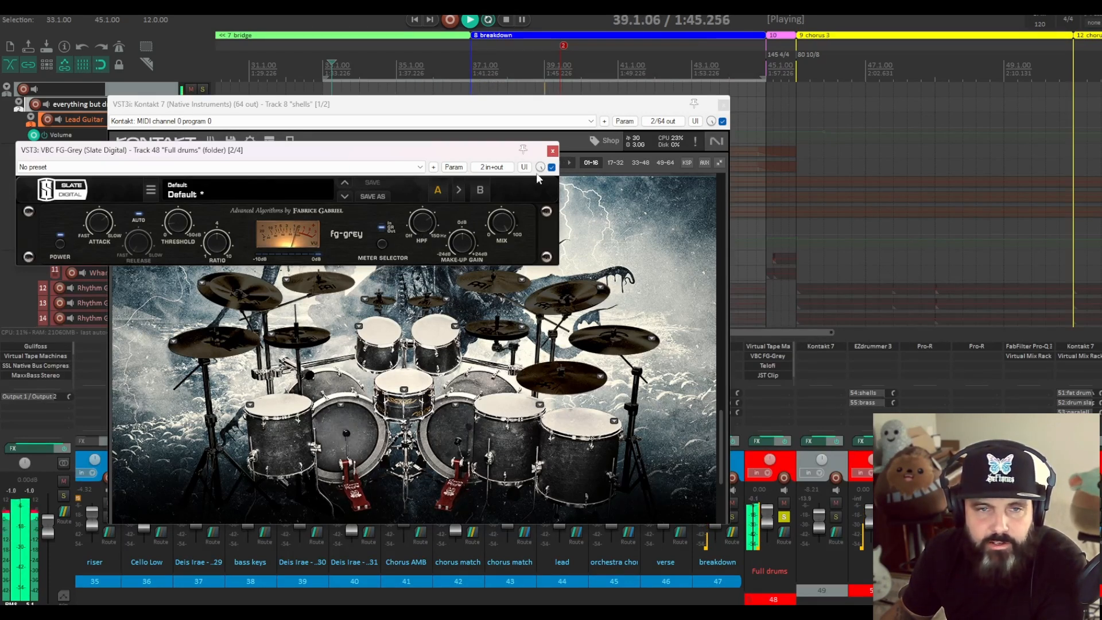
click(506, 20)
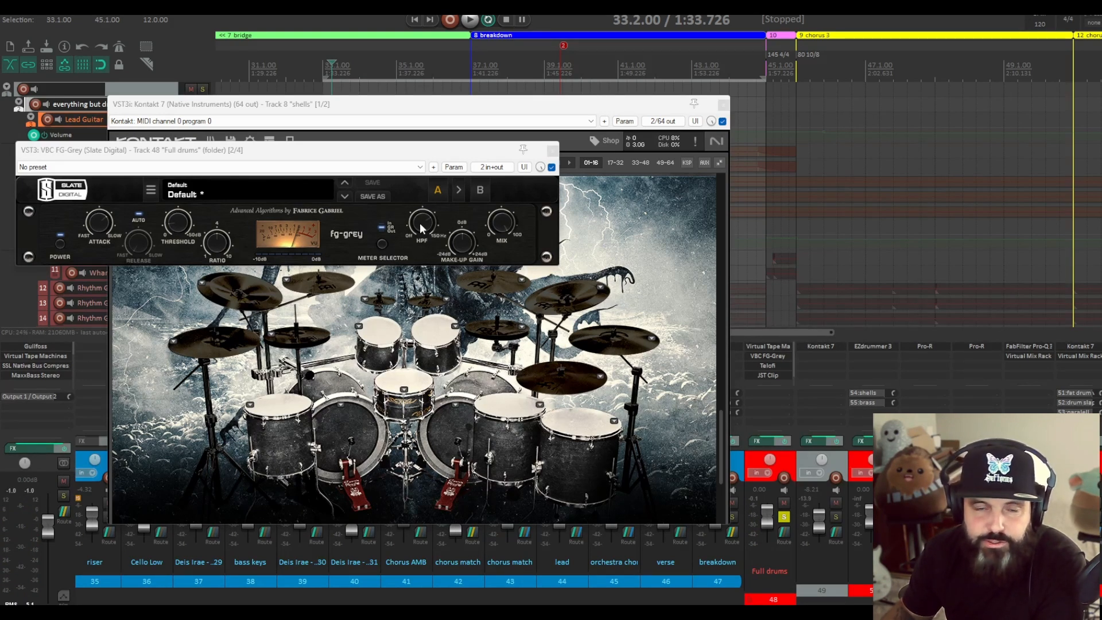
click(552, 150)
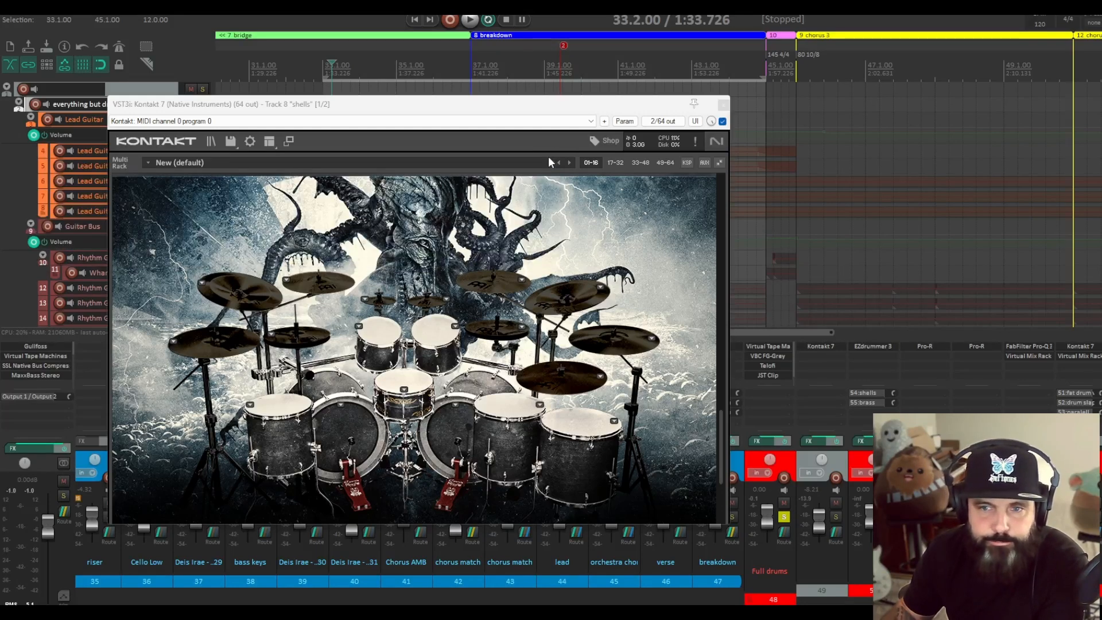
- Open JST Clip on the Full drums bus and review its clipping and mix settings while the drums play
click(774, 375)
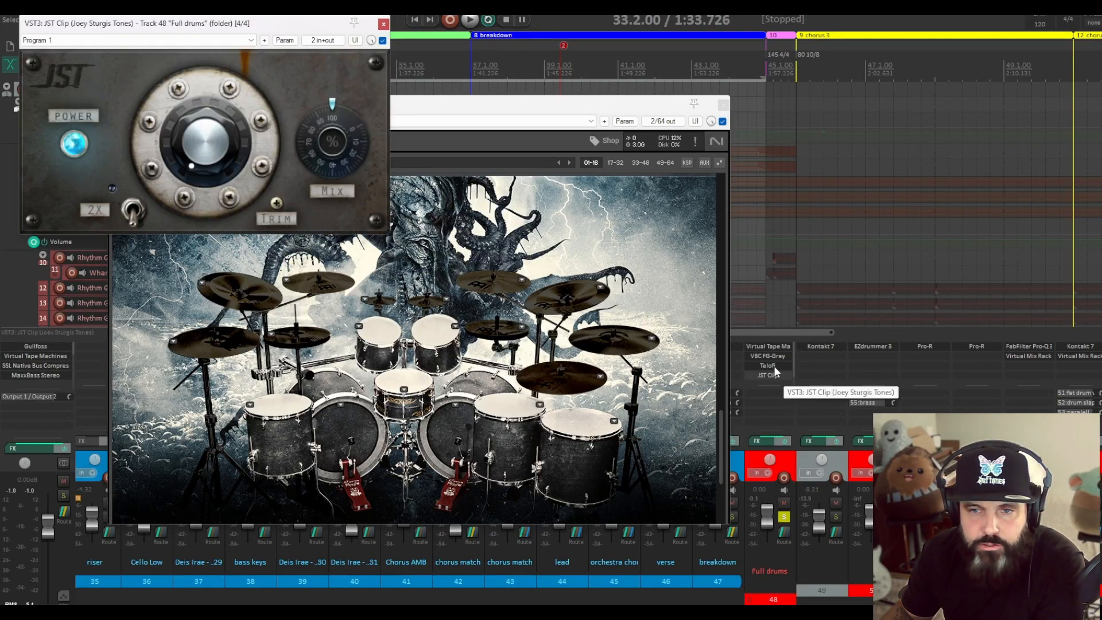
click(468, 20)
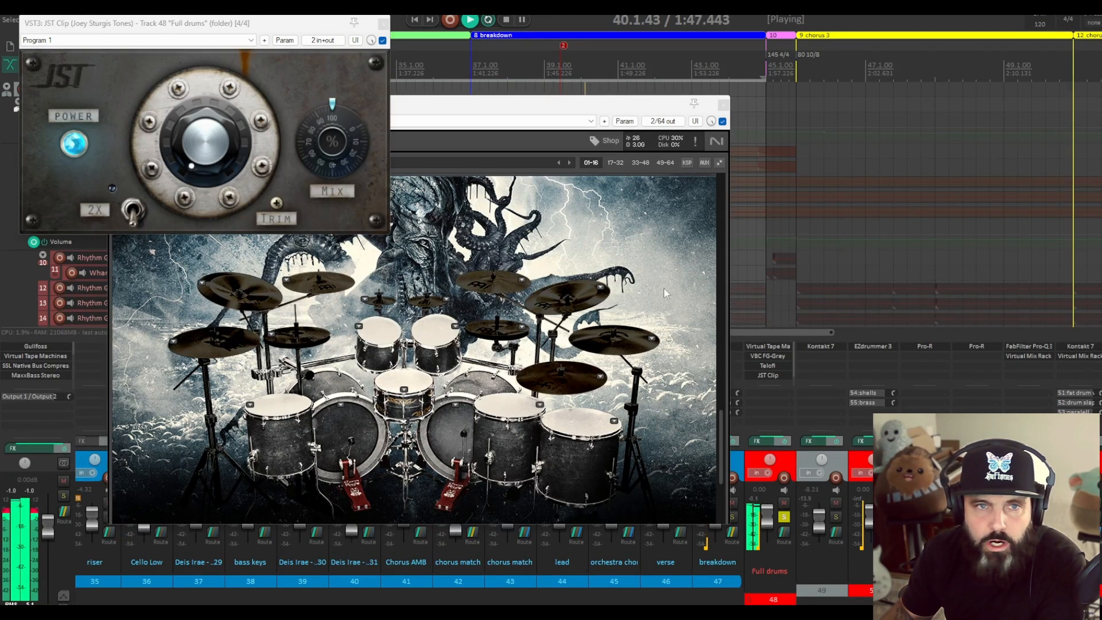
click(383, 24)
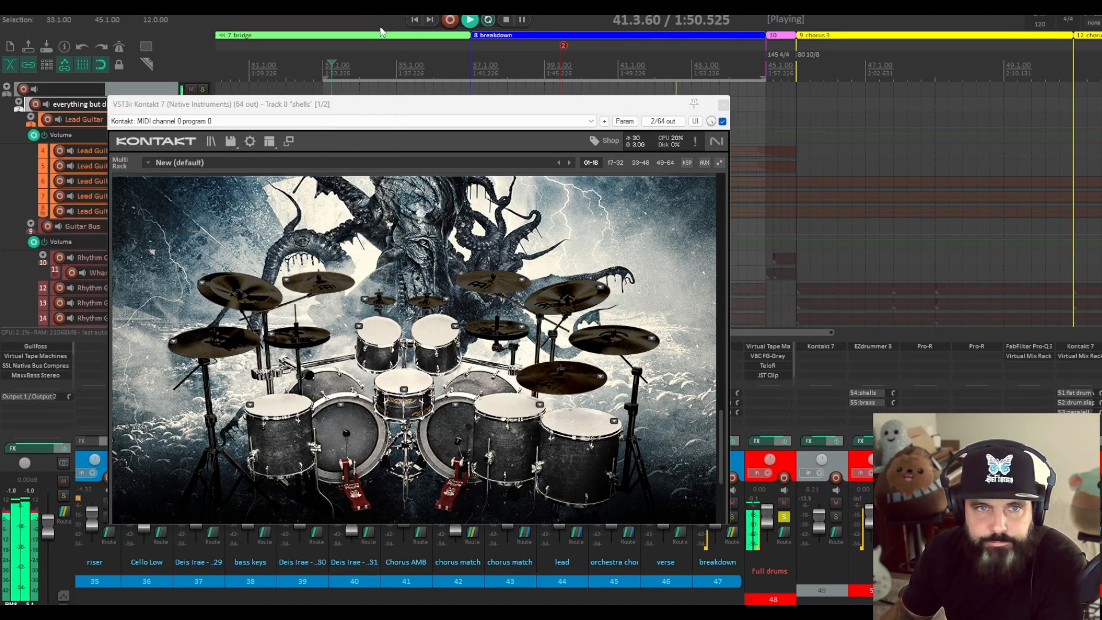
- Close the shells Kontakt window and play the selected section from bar 33 with the drums unsoloed in the full mix
click(724, 106)
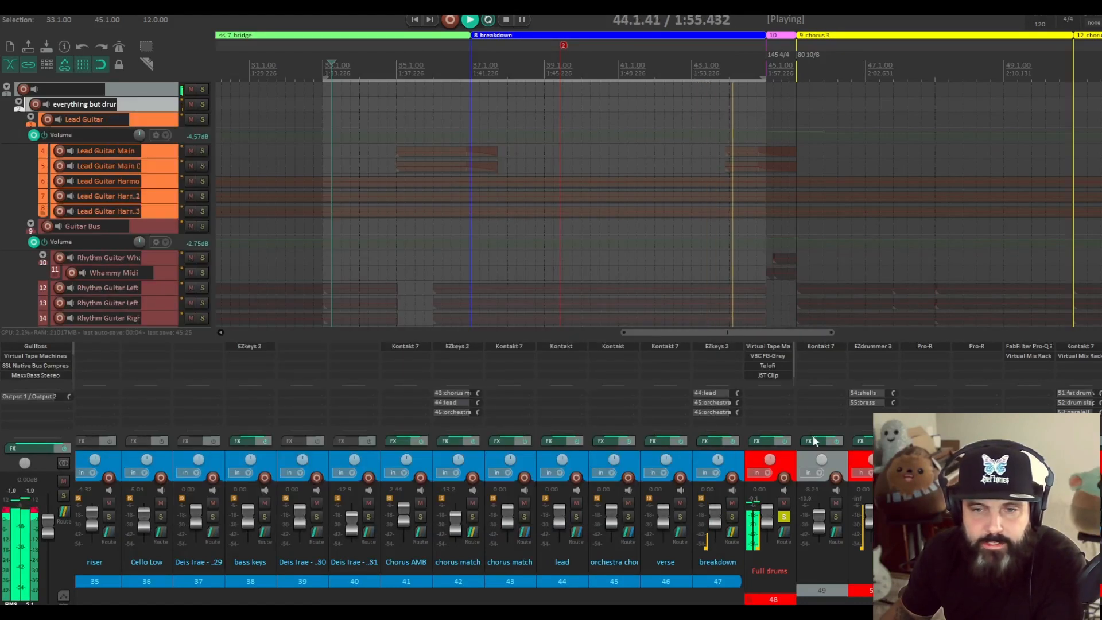
key(space)
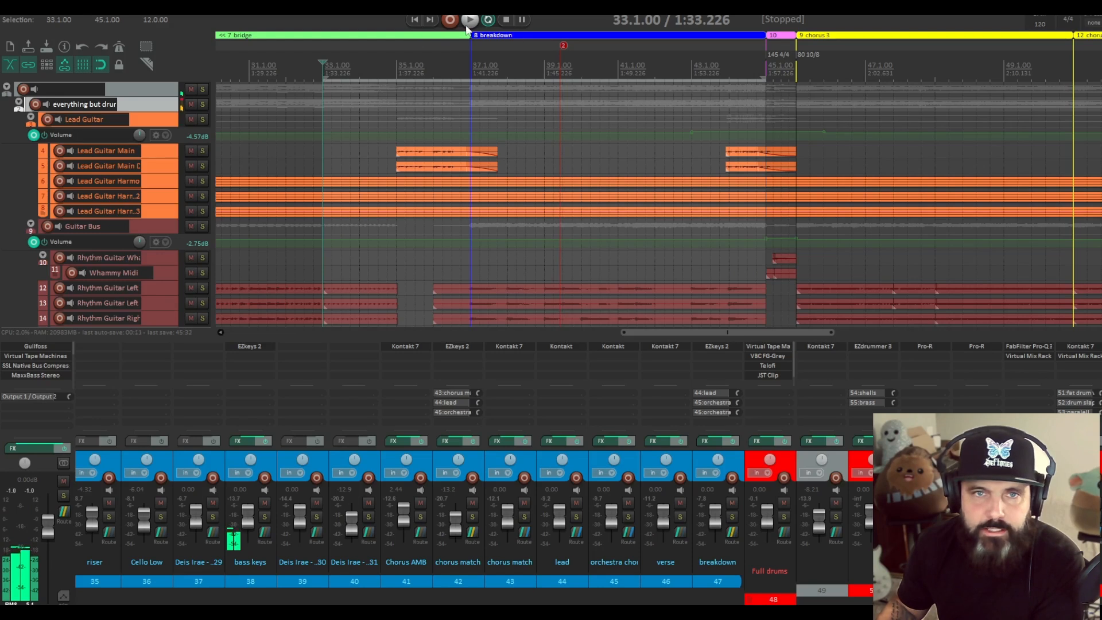
click(466, 28)
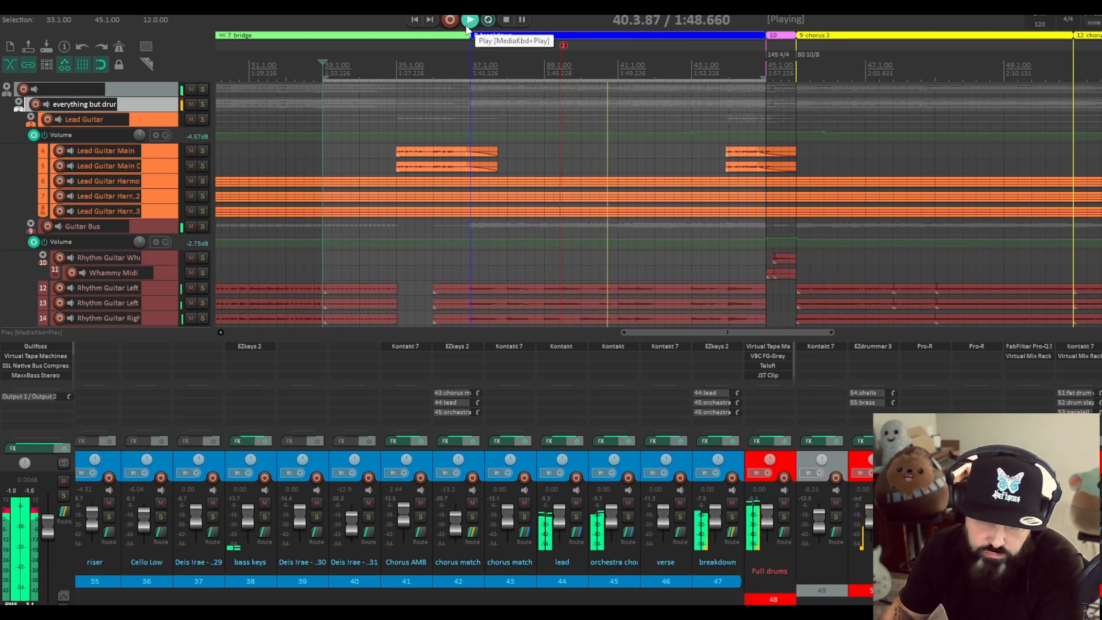
click(502, 20)
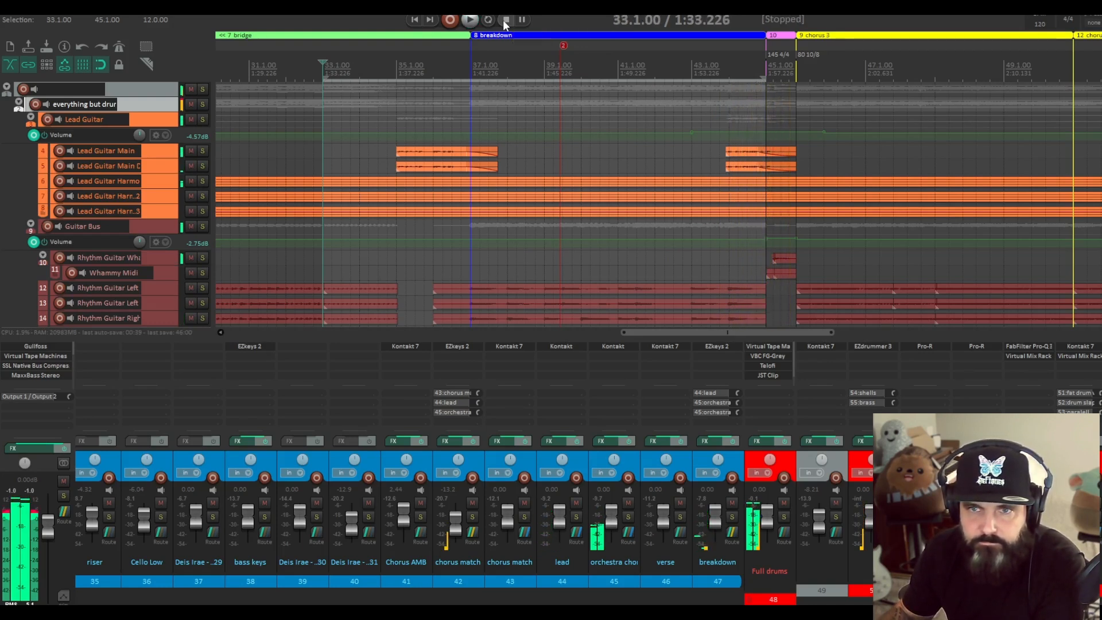